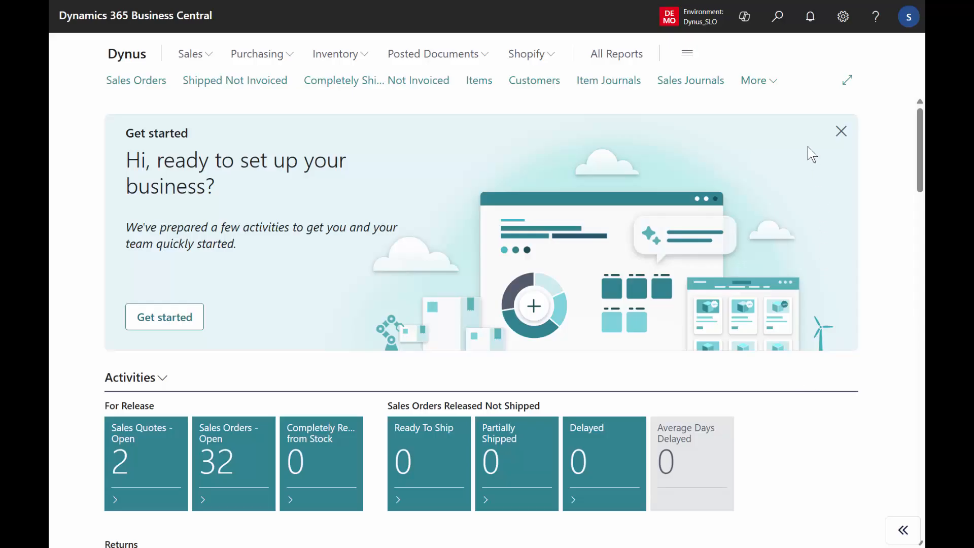
Step: Search for "simple mrp" and open the Reverse Planning - Simple MRP Planning page
left_click(785, 24)
type("s")
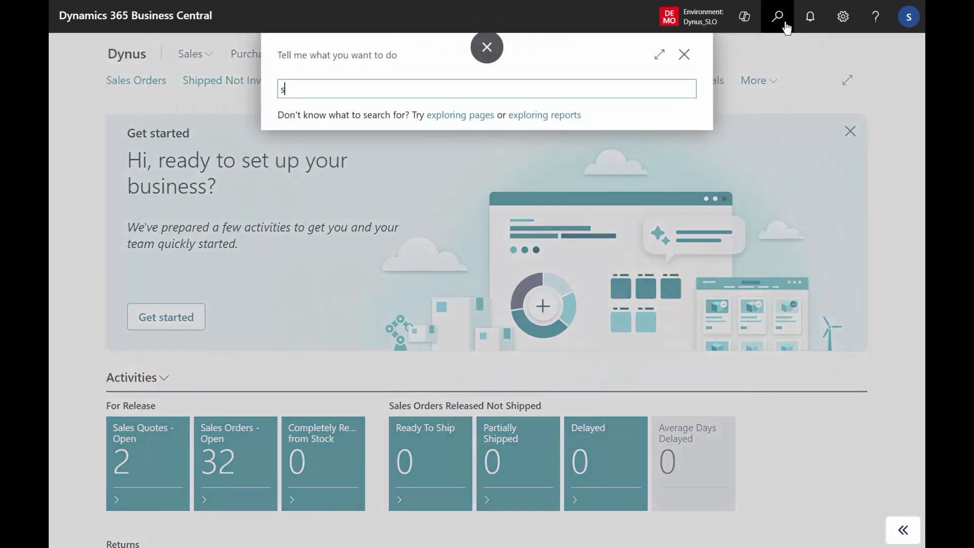
type("imple mrp")
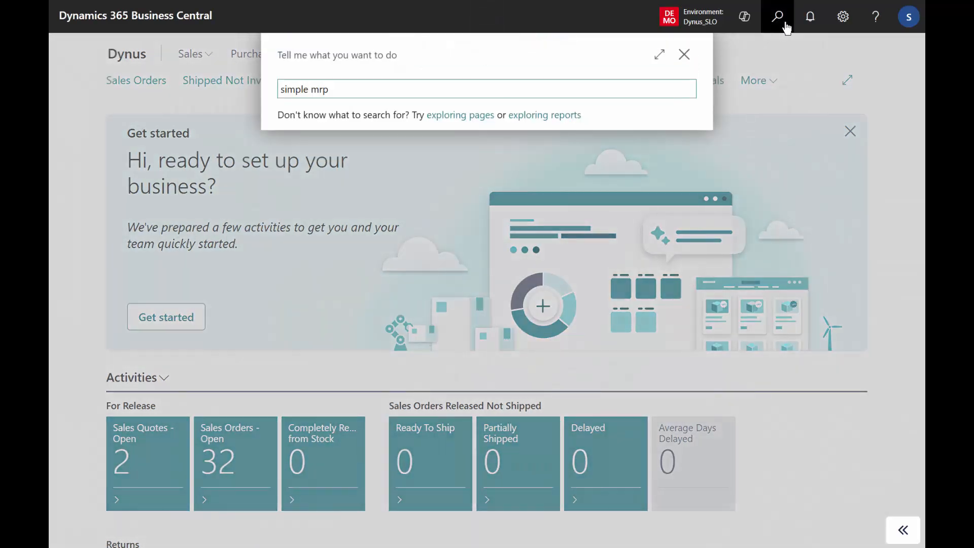
left_click(411, 155)
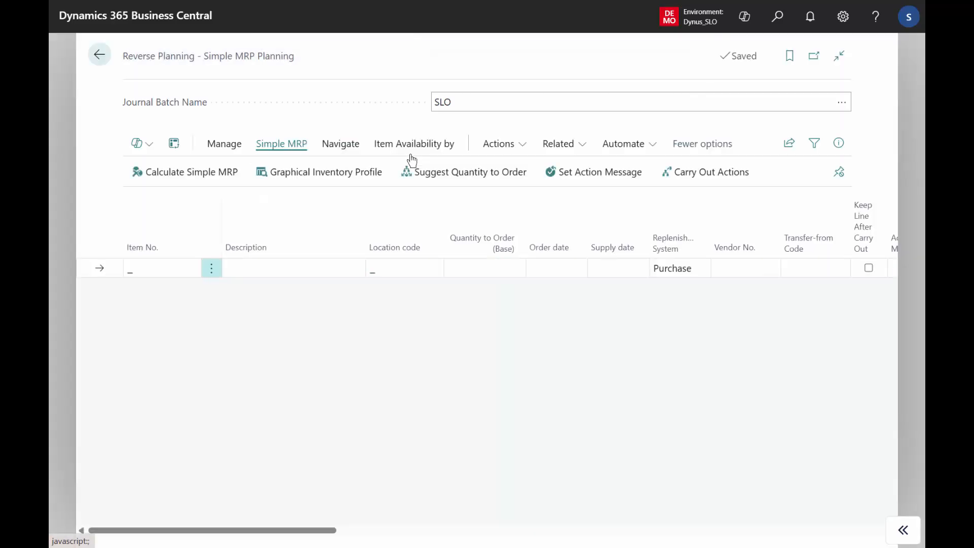
Step: Review the template in the Calculate Simple MRP request options and close them without running the calculation
left_click(202, 180)
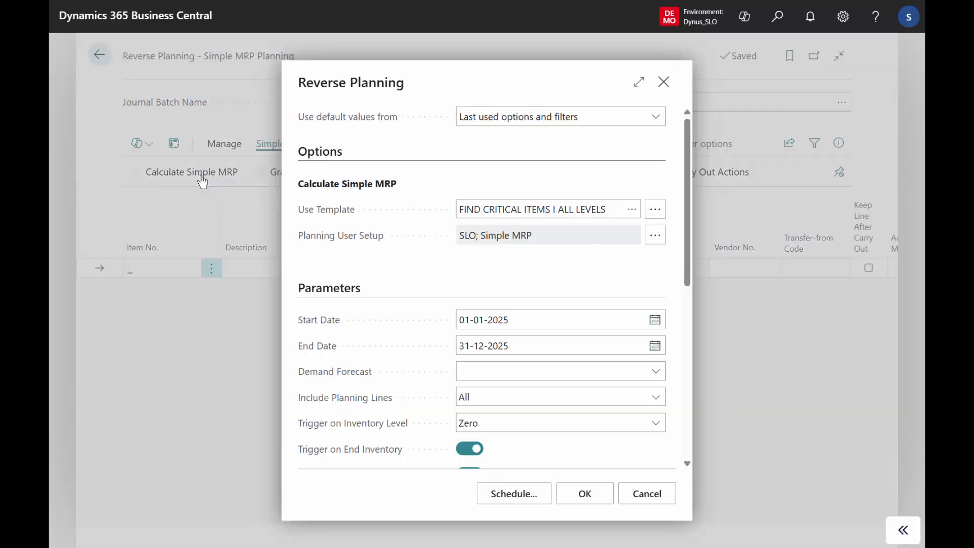
left_click(527, 212)
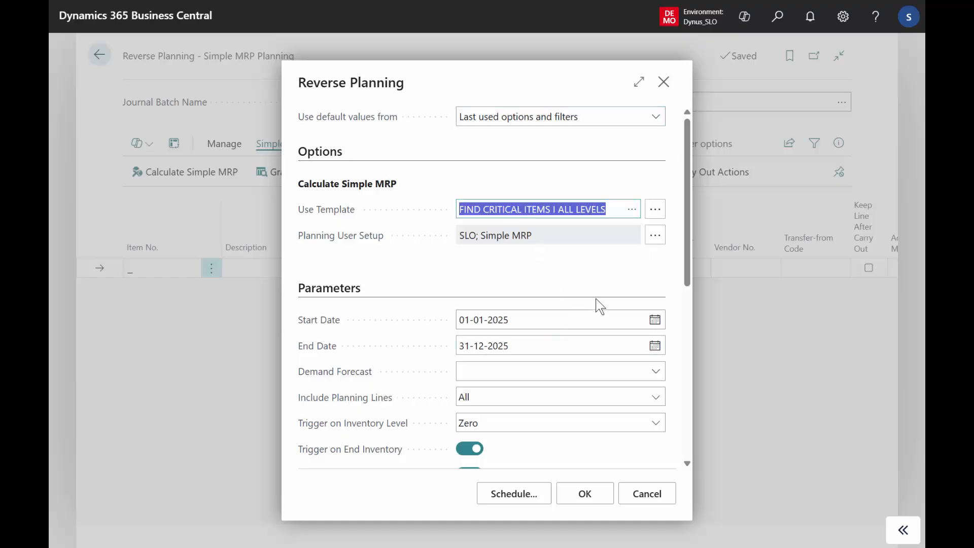
left_click(652, 499)
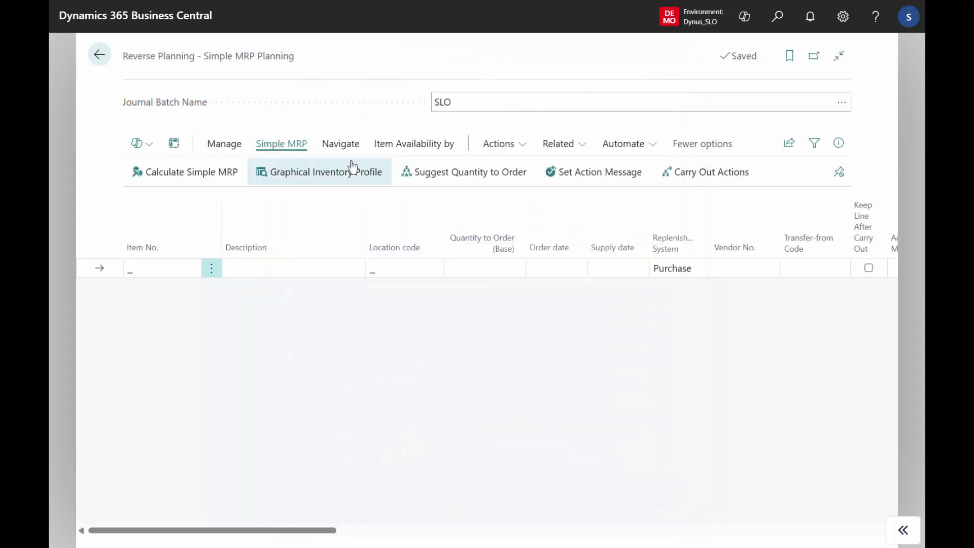
Step: Open the Reverse Planning Worksheet from the Simple MRP Planning page
left_click(341, 145)
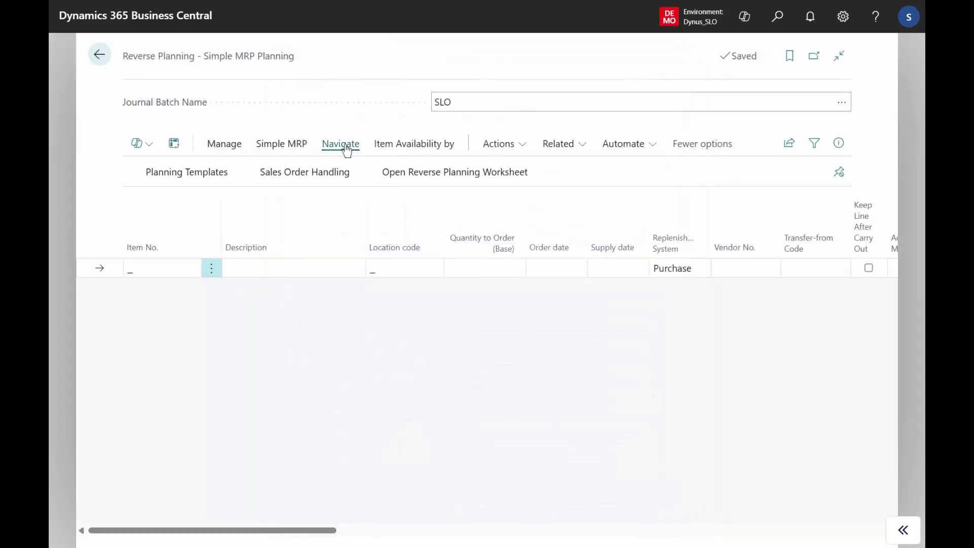
left_click(473, 182)
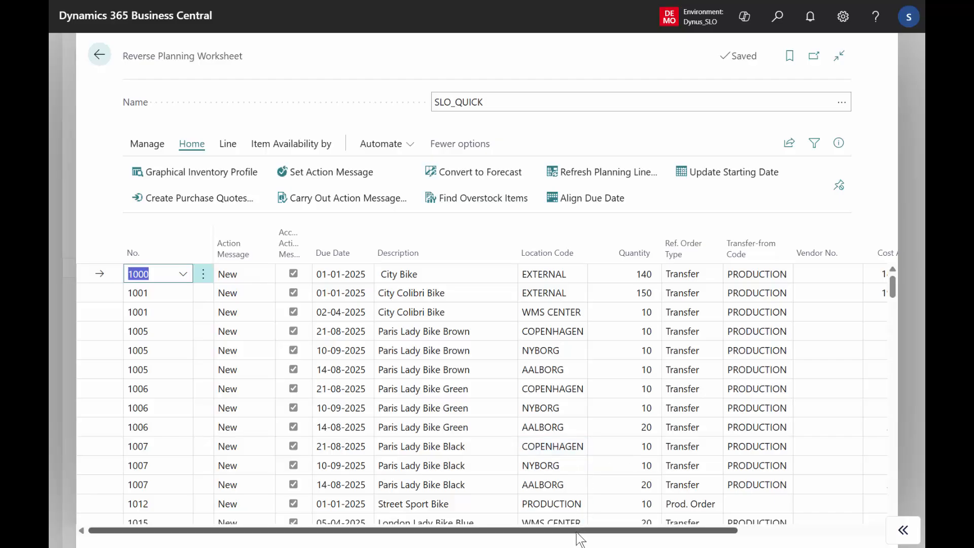
Step: Filter the worksheet lines to the vendor number of the Lamp purchase line at location PRODUCTION
scroll(648, 532, "right", 2)
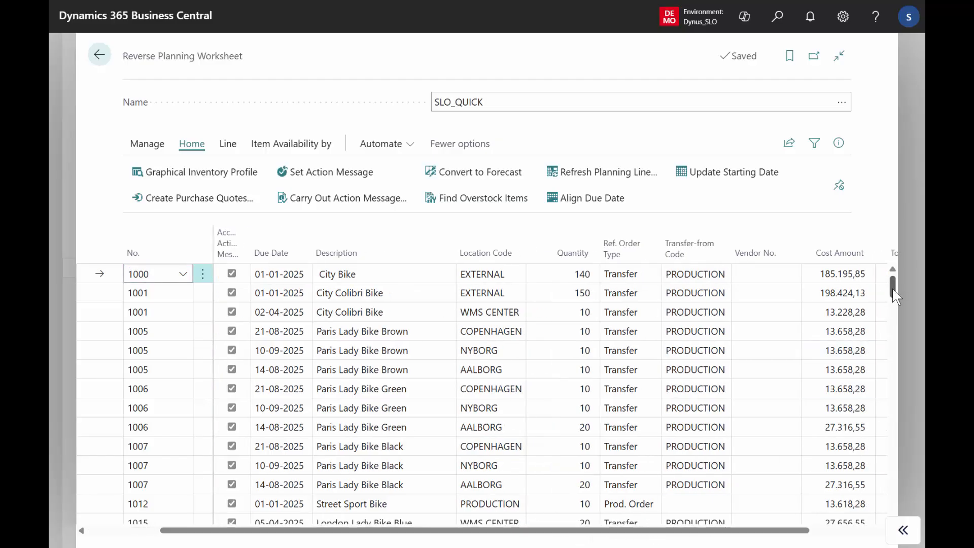
left_click_drag(894, 294, 899, 354)
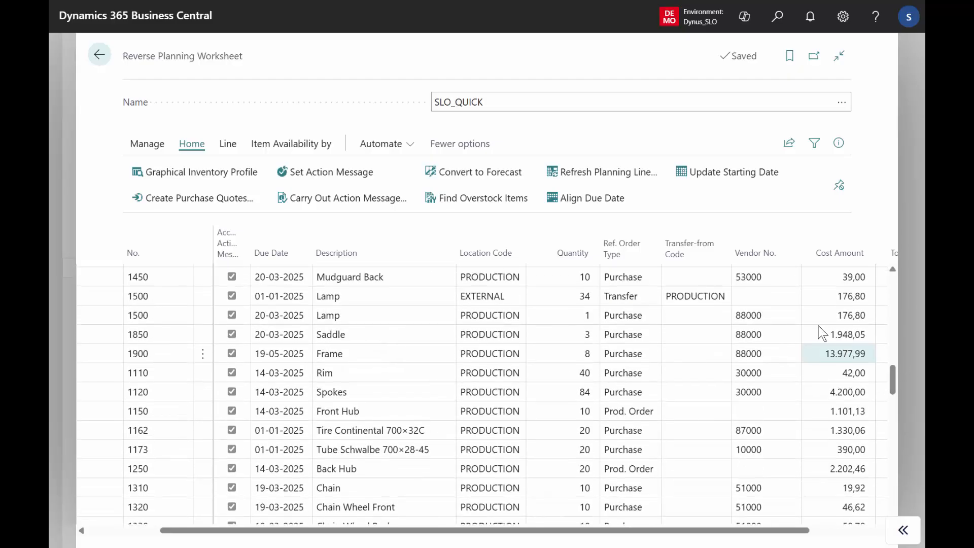
left_click(763, 317)
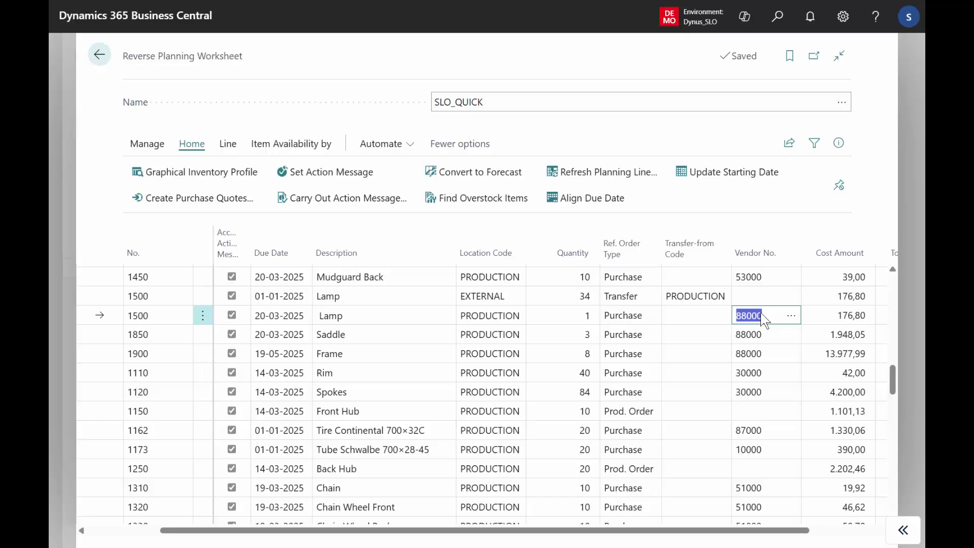
left_click(797, 260)
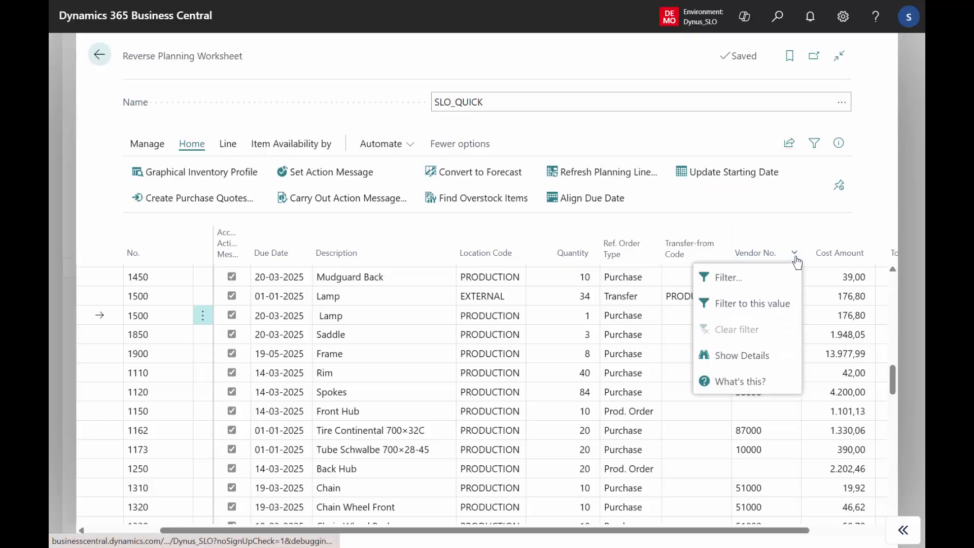
left_click(766, 305)
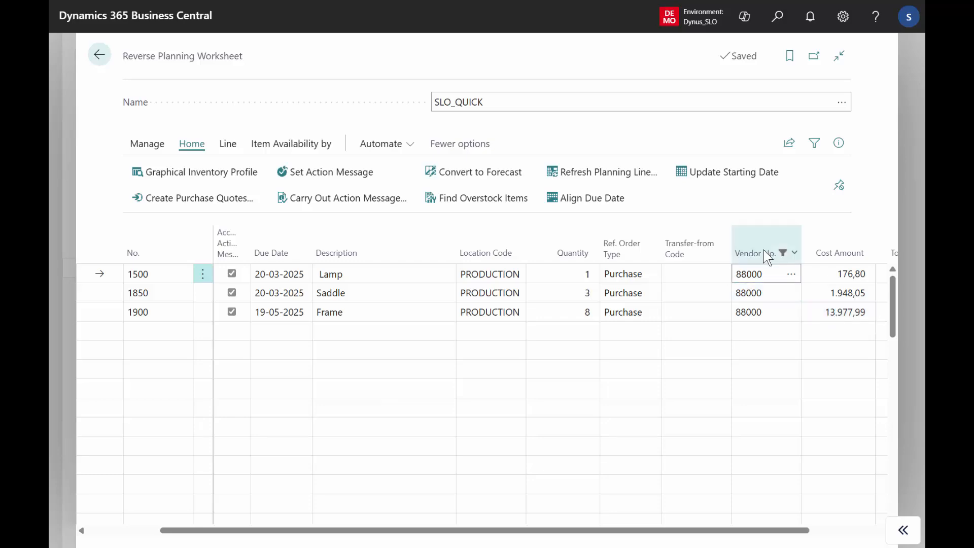
Step: Clear the vendor number filter from the worksheet lines
mouse_move(764, 250)
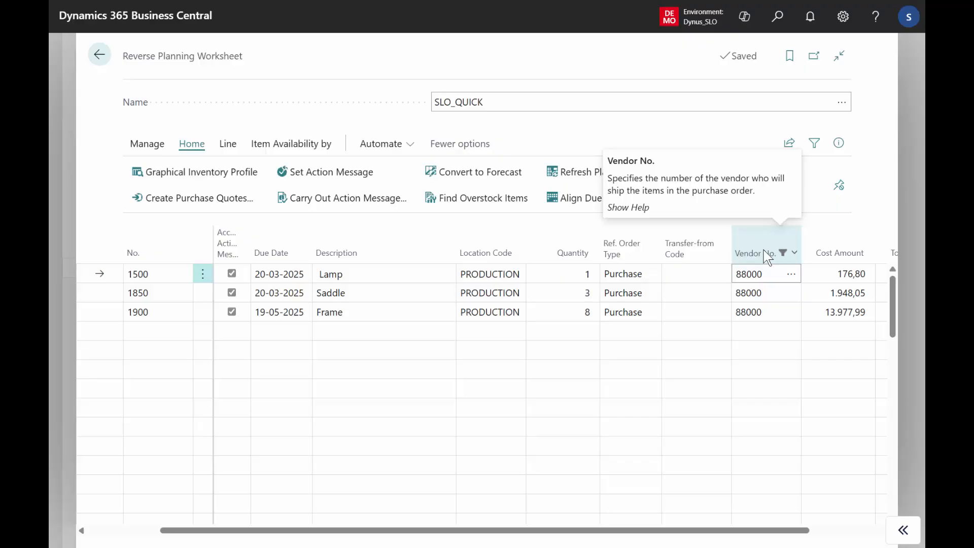
left_click(795, 253)
left_click(745, 335)
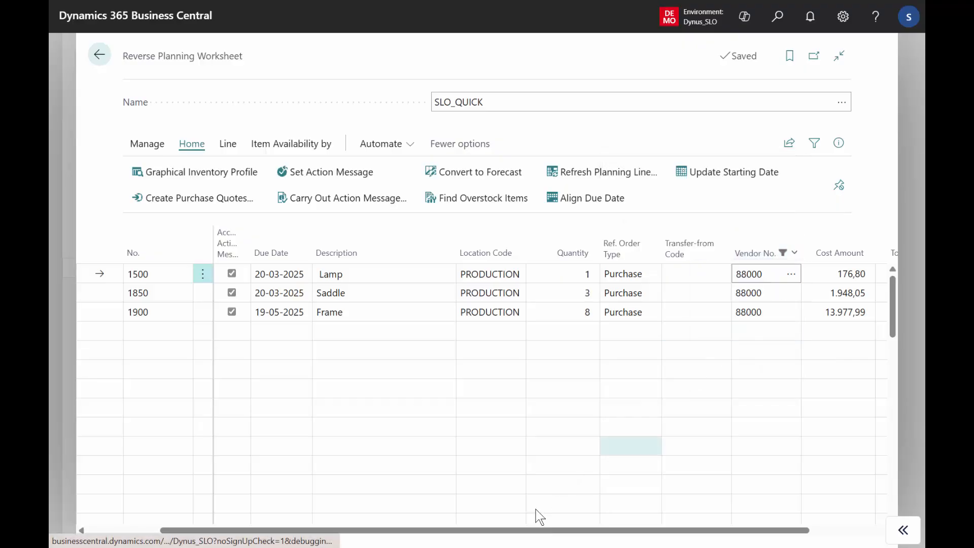
Step: Set the action message on the worksheet lines to Ignore Action Message
scroll(314, 522, "left", 2)
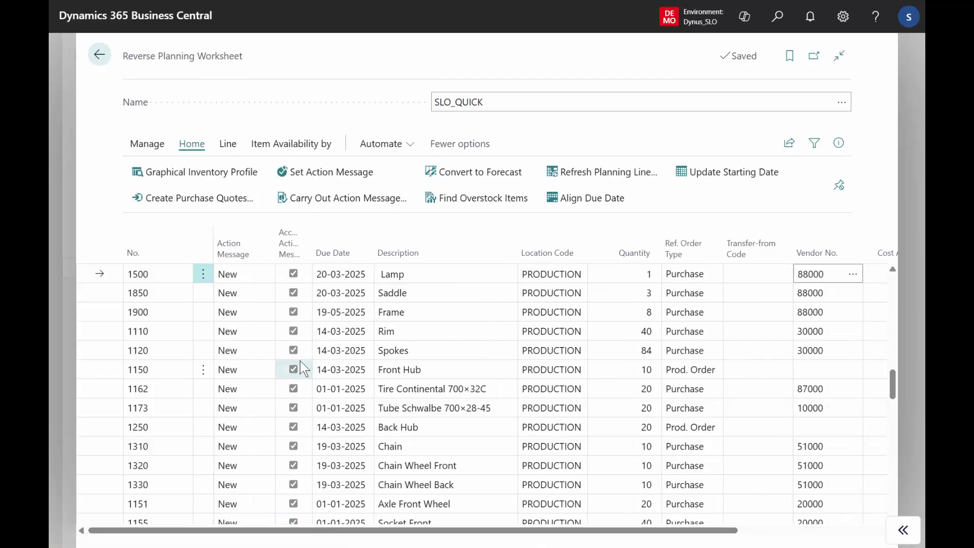
left_click(327, 179)
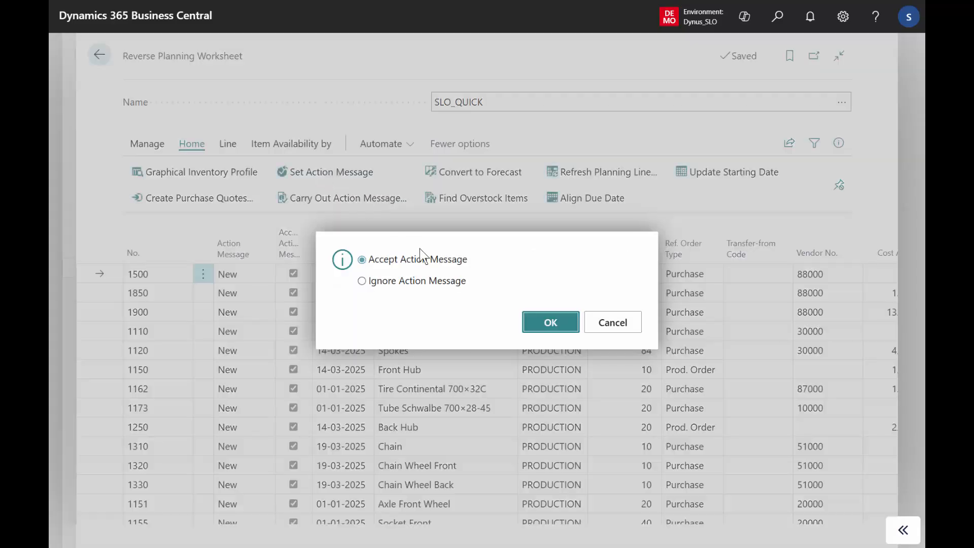
left_click(376, 282)
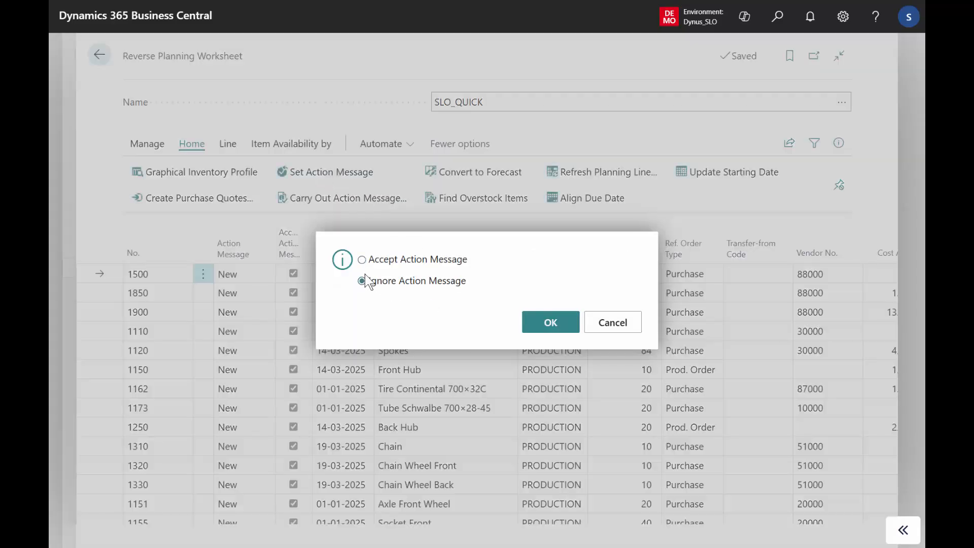
left_click(542, 323)
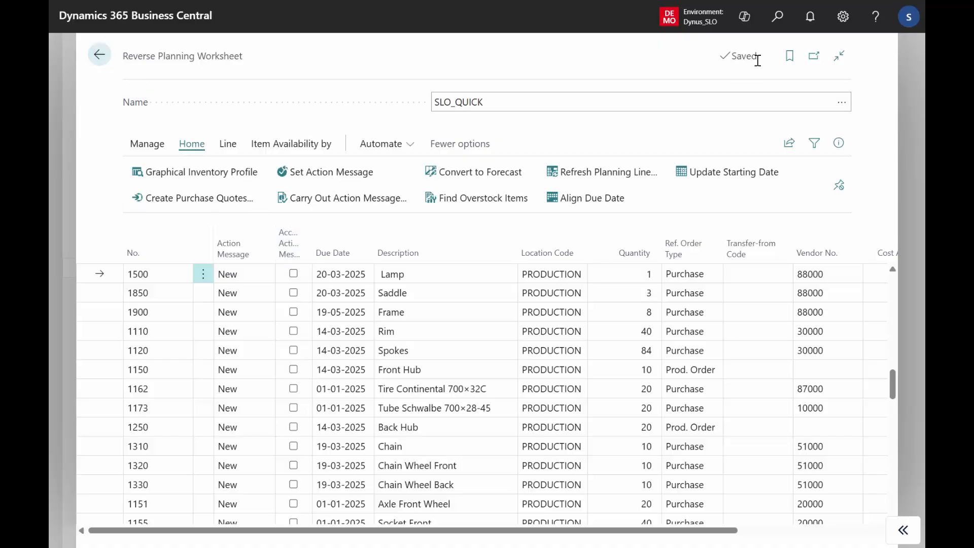
Step: Search for "direct" and open the Reverse Planning - Direct Replenishment page
left_click(777, 21)
type("d")
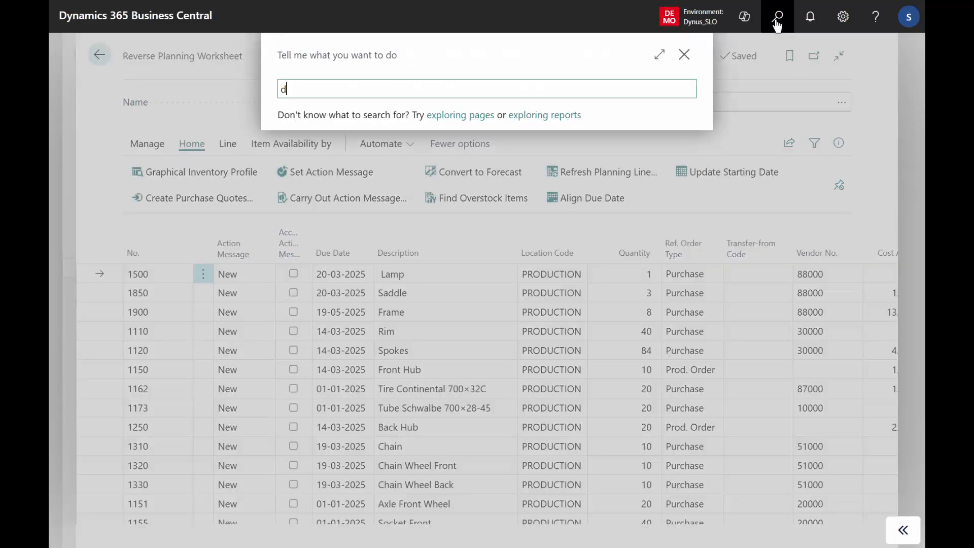
type("irect")
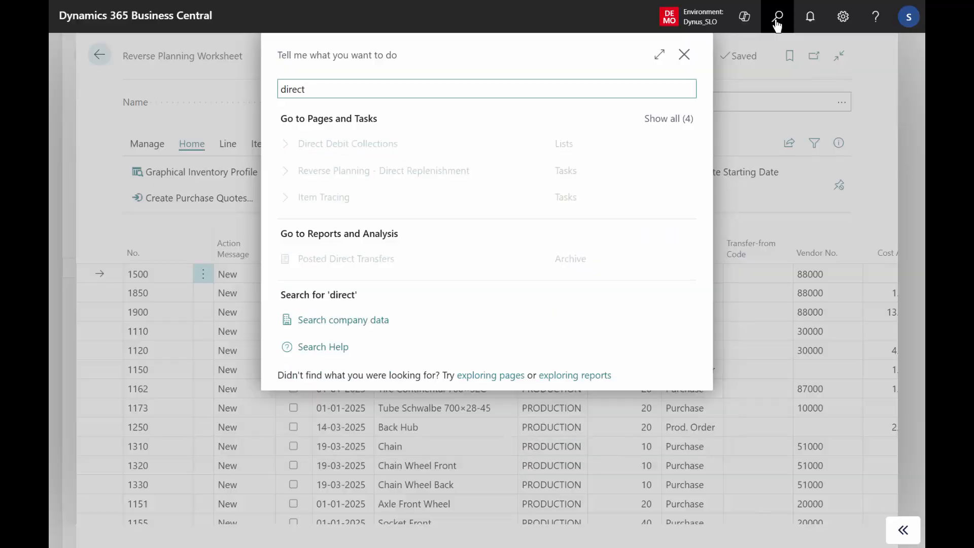
left_click(425, 176)
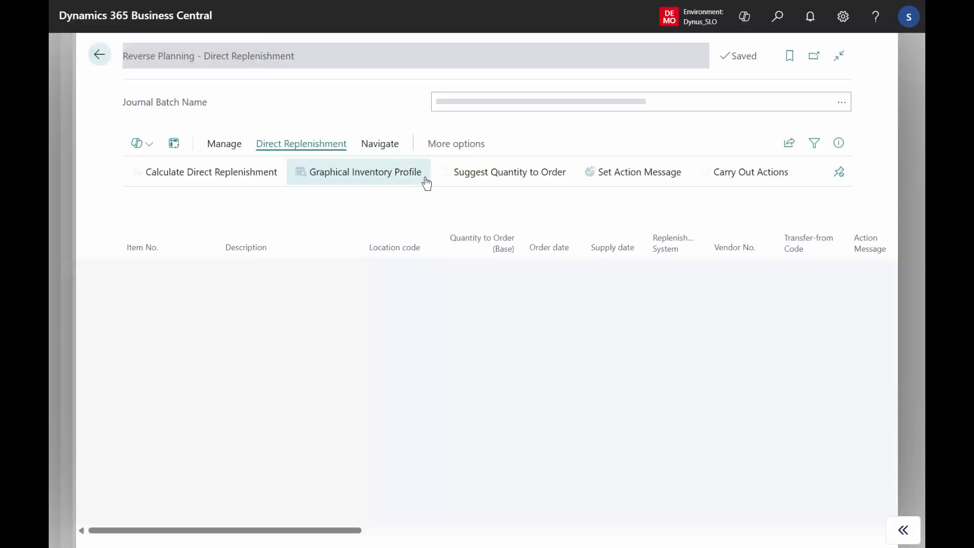
Step: Start Calculate Direct Replenishment and select DIRECT REPLENISH PURCHASE TO REORDER QUANTITY in the planning template list
left_click(222, 179)
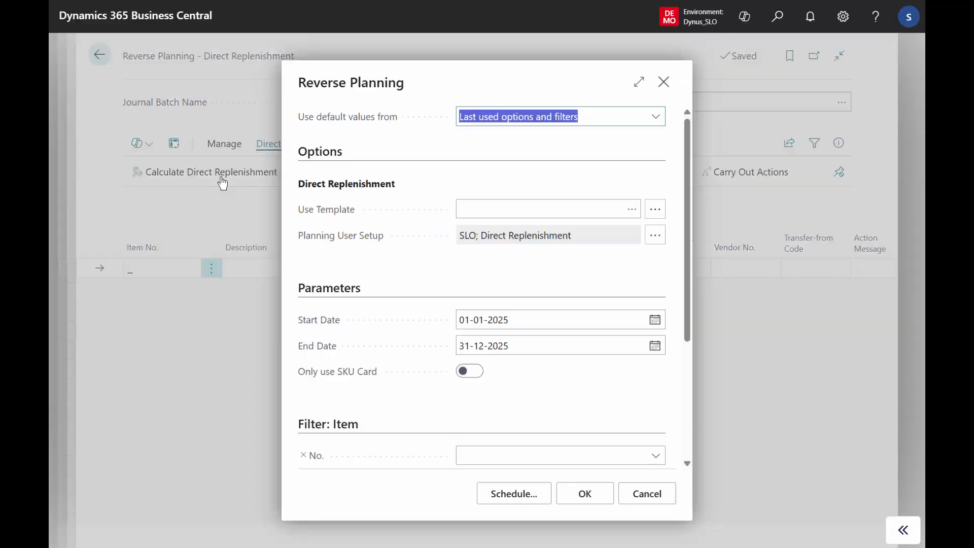
left_click(631, 213)
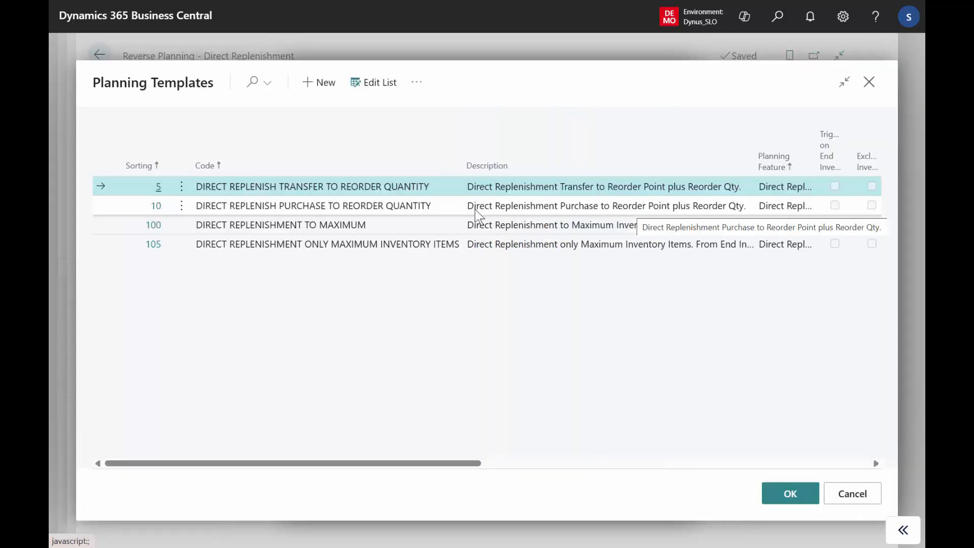
left_click(419, 208)
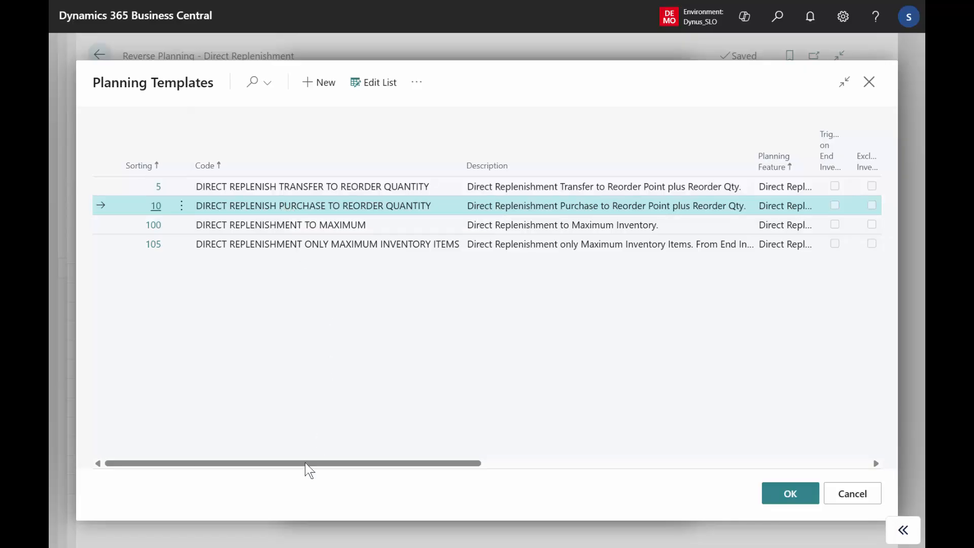
Step: Examine the filters of the Purchase Items with Vendor Filter template assigned to the purchase planning template, leaving them unchanged
left_click_drag(305, 463, 498, 448)
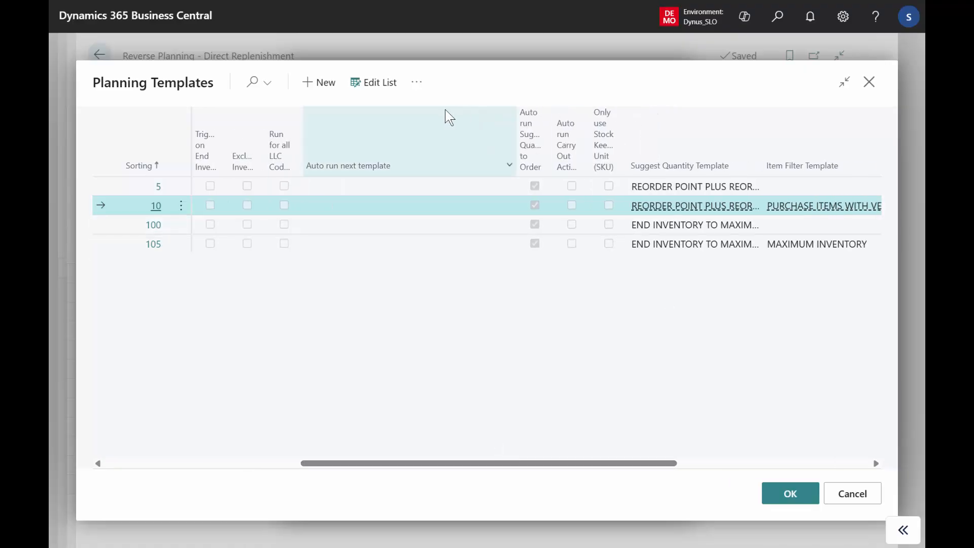
left_click(385, 87)
left_click(835, 210)
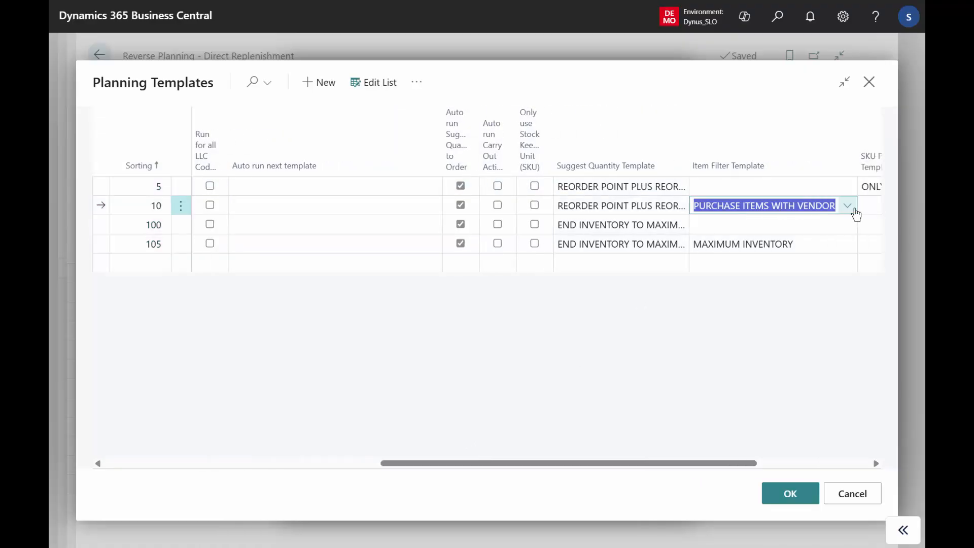
left_click(848, 207)
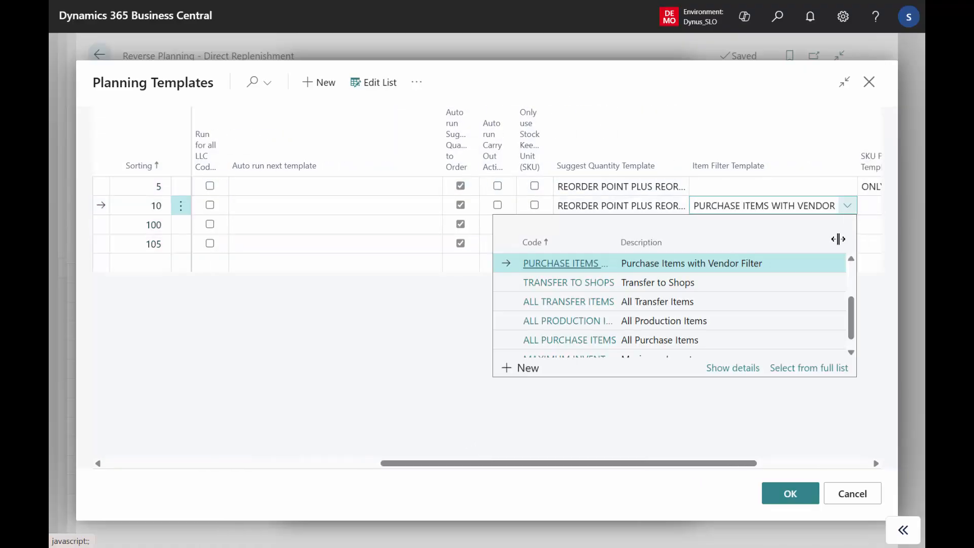
left_click(788, 370)
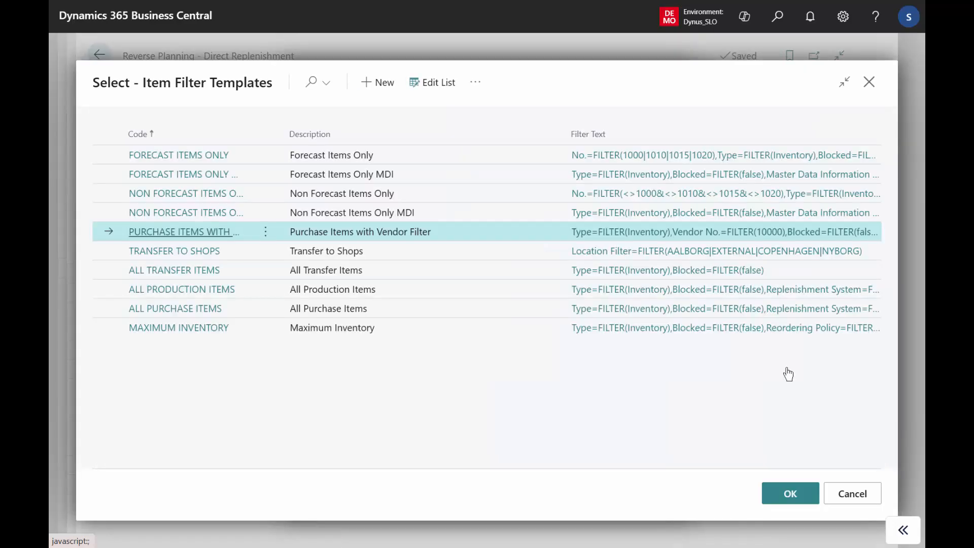
left_click(731, 234)
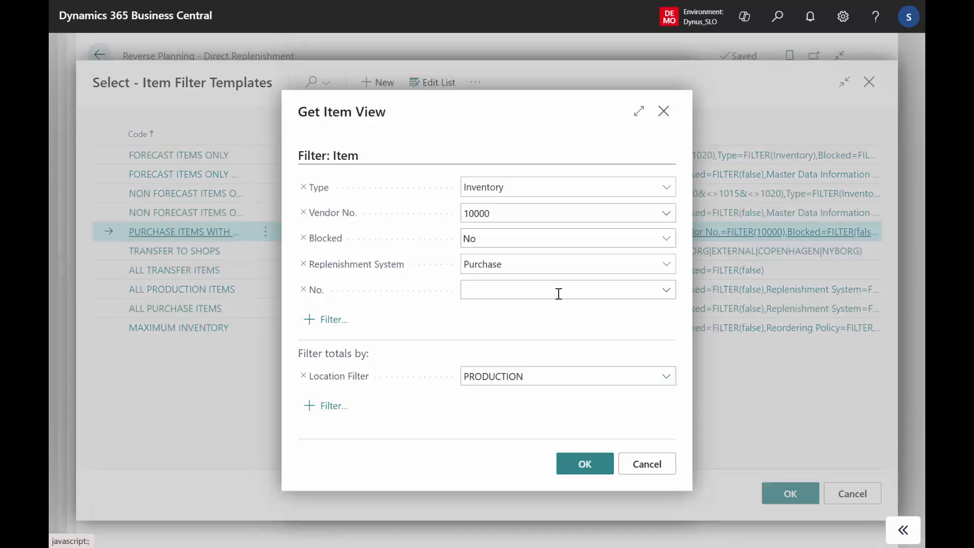
left_click(500, 214)
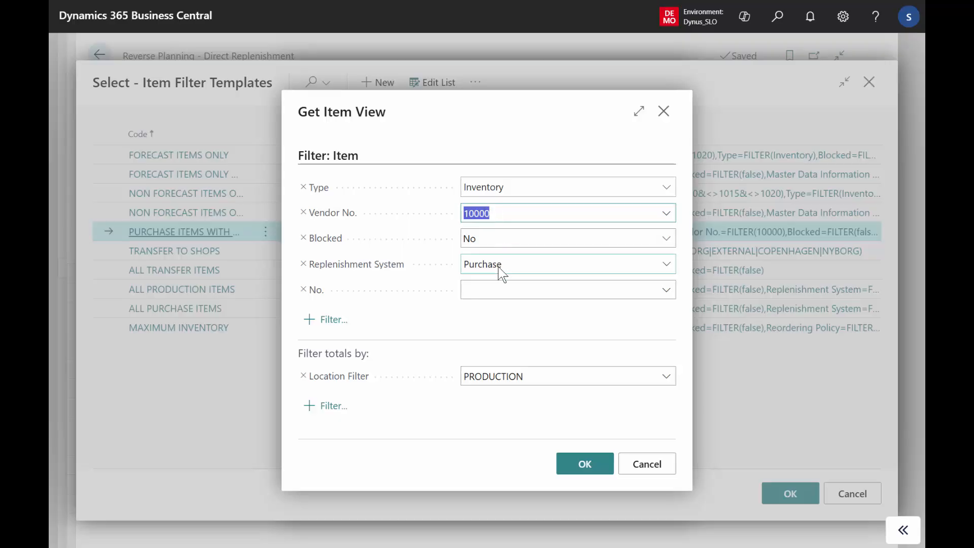
left_click(648, 462)
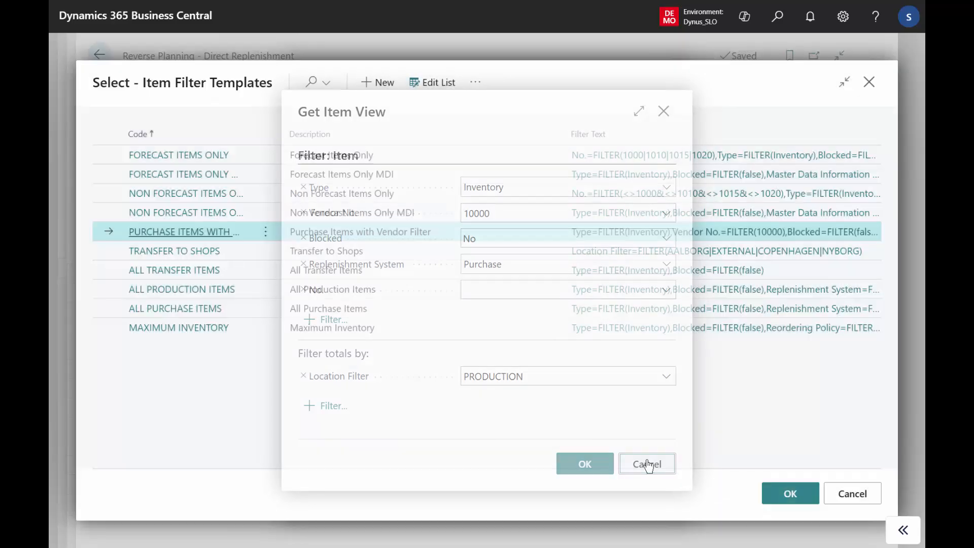
left_click(863, 493)
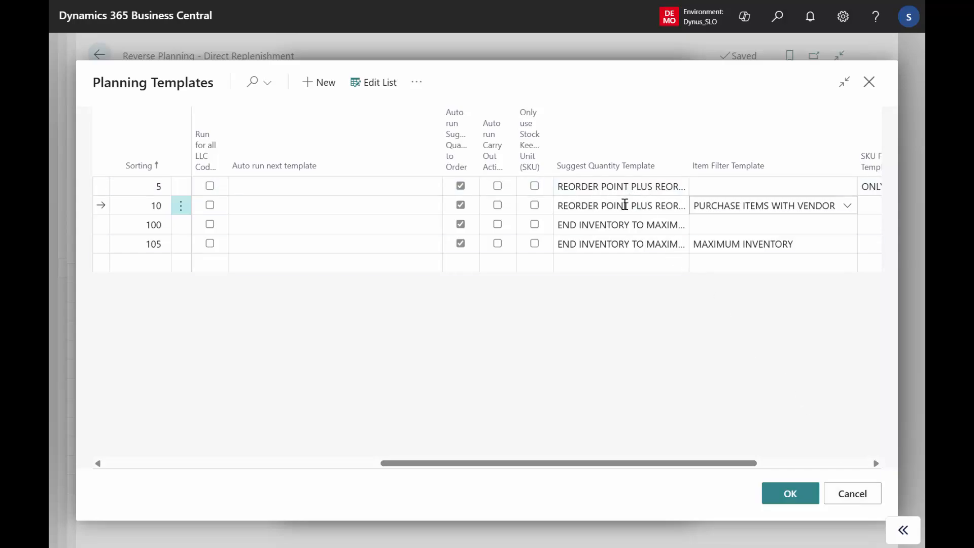
Step: Check the purchase planning template's Suggest Quantity Template and close the template list without choosing one
left_click(624, 205)
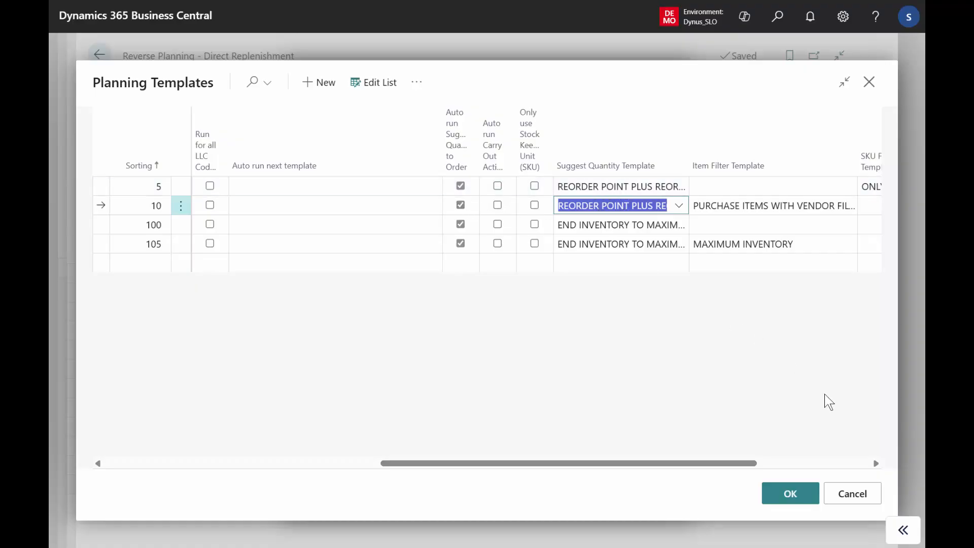
left_click(853, 493)
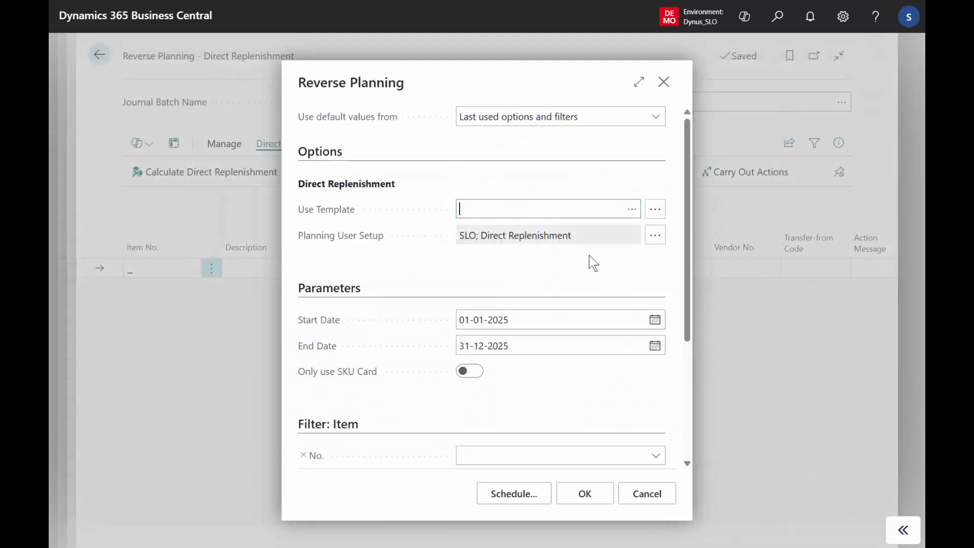
Step: Open the card of the DIRECT REPLENISH PURCHASE TO REORDER QUANTITY template and read the description of its Skip if already Planned setting
left_click(632, 209)
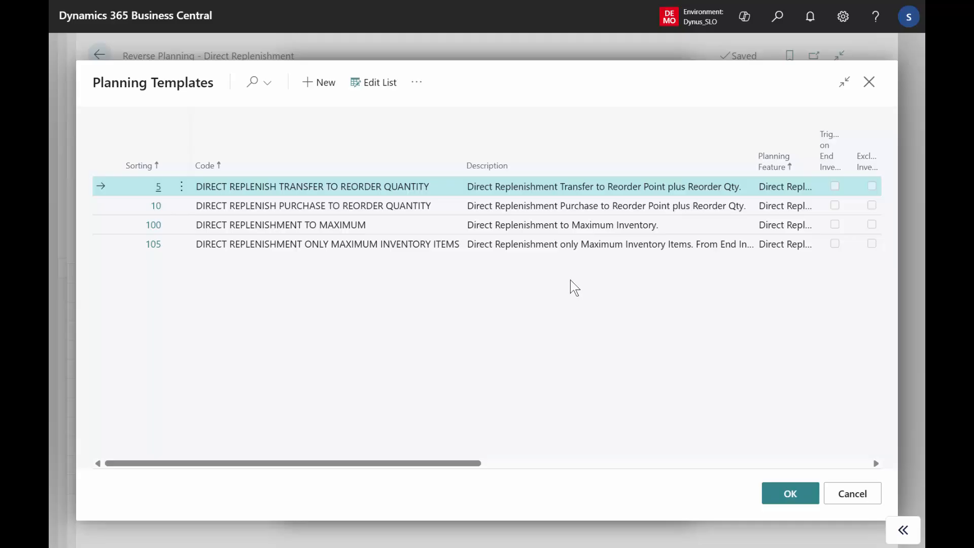
left_click(410, 208)
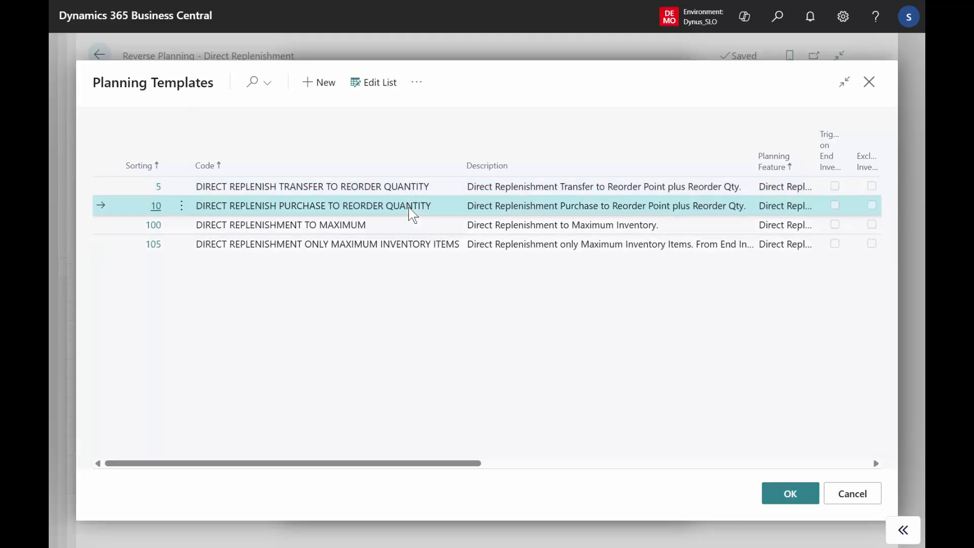
left_click(417, 82)
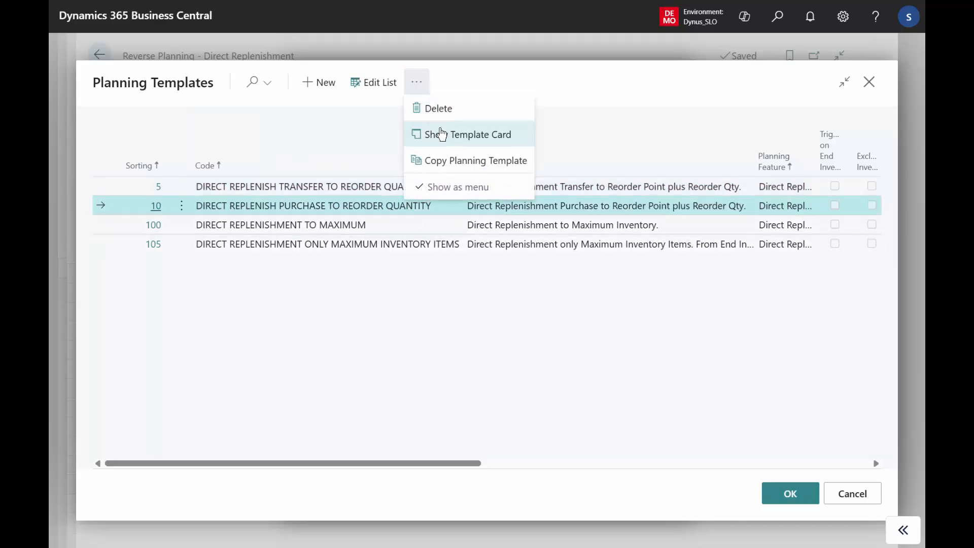
left_click(442, 135)
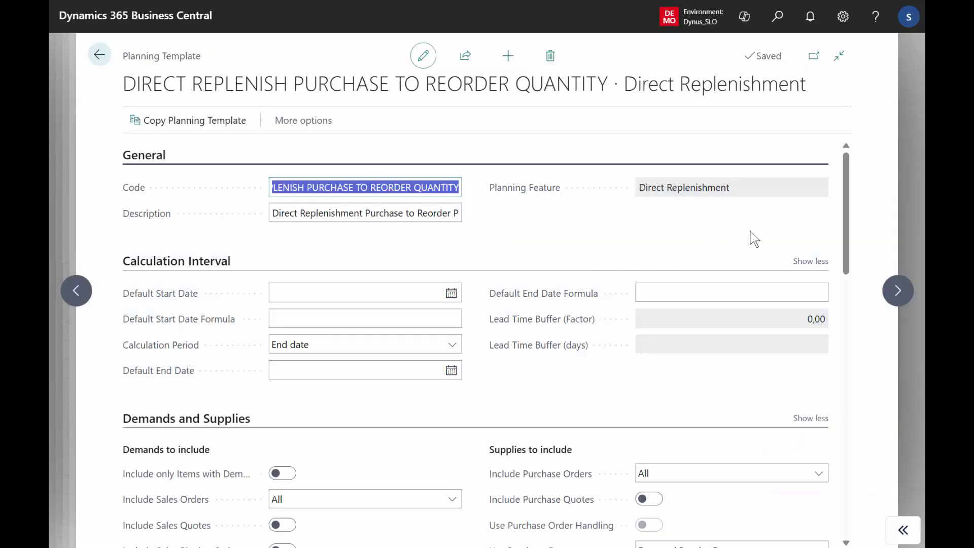
left_click_drag(844, 215, 837, 374)
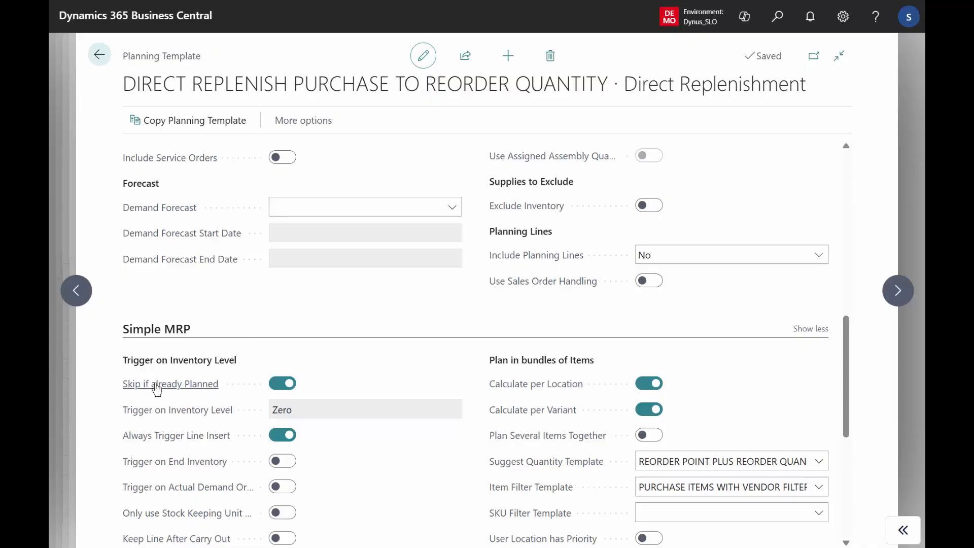
mouse_move(156, 389)
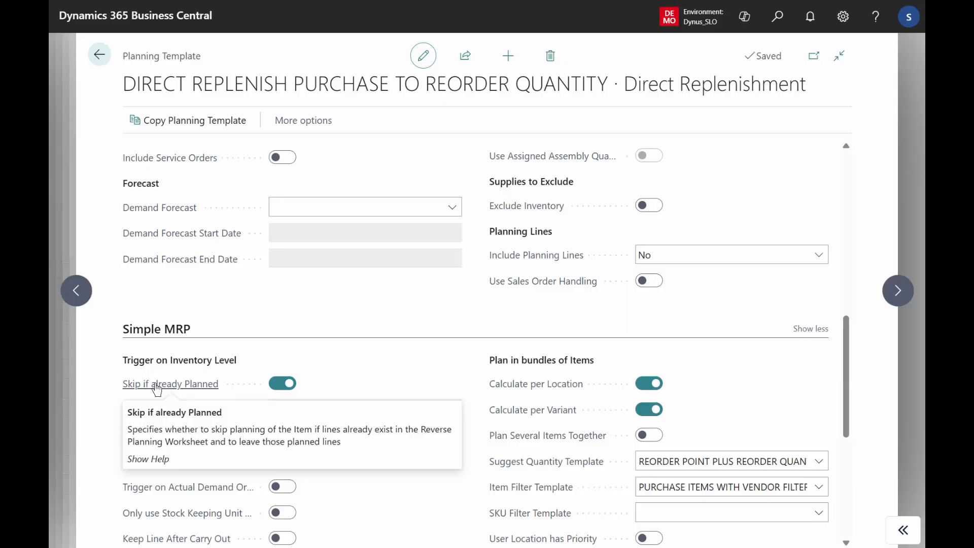
left_click(99, 57)
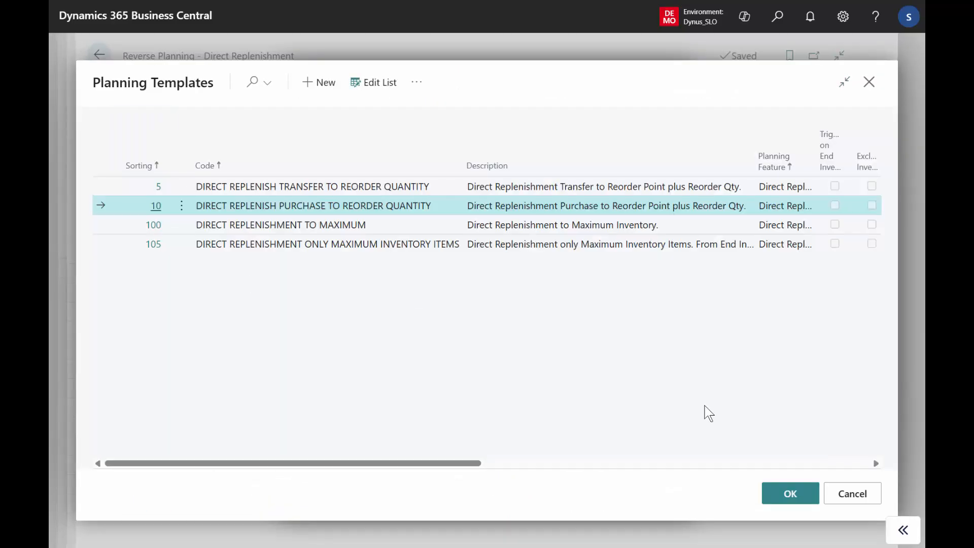
Step: Apply the selected purchase template, set the Vendor No. filter to 88000, and run the direct replenishment calculation
left_click(793, 491)
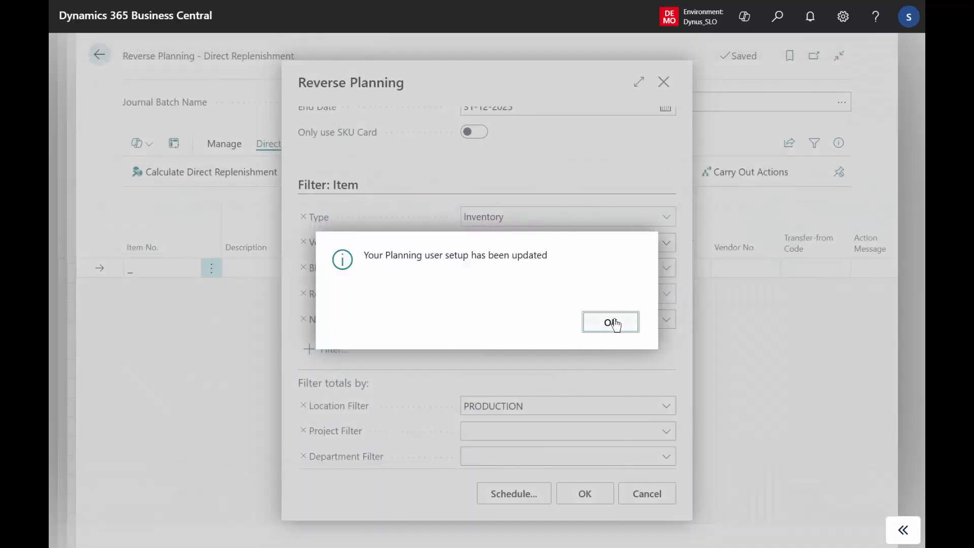
left_click(614, 323)
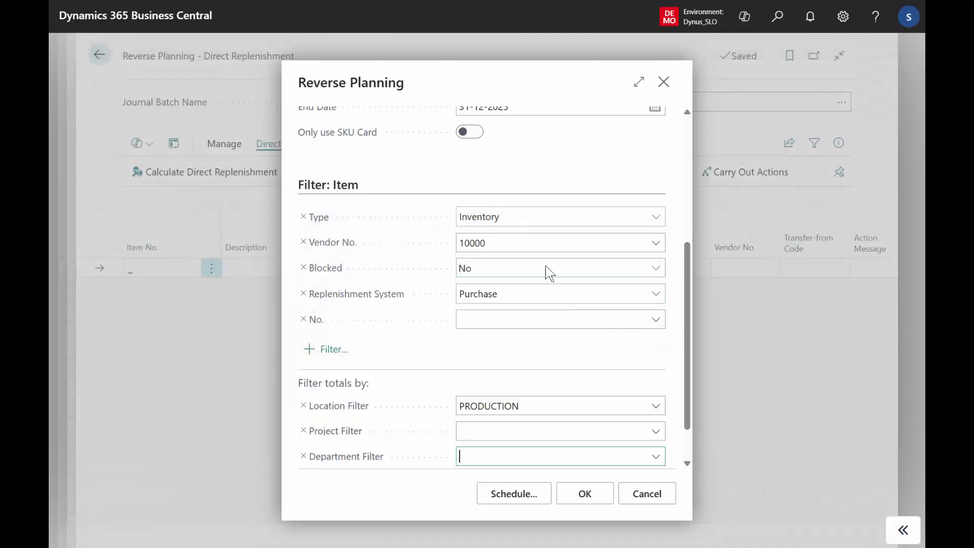
left_click(499, 242)
type("88000")
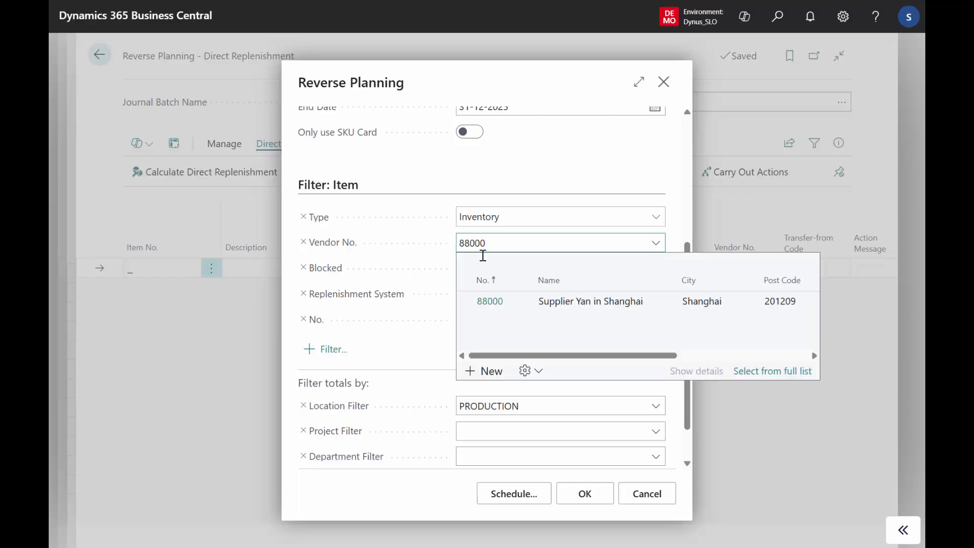
left_click(399, 356)
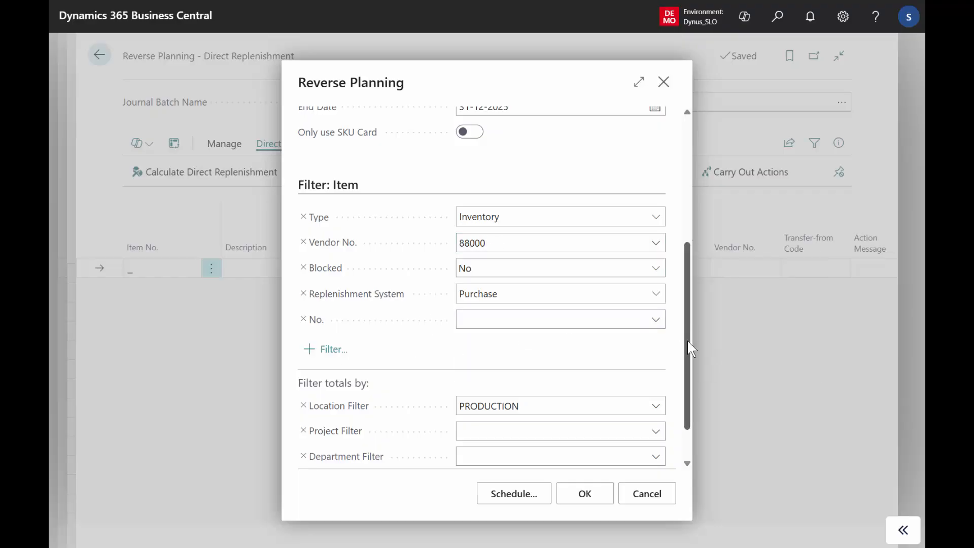
scroll(688, 344, "down", 1)
left_click(584, 497)
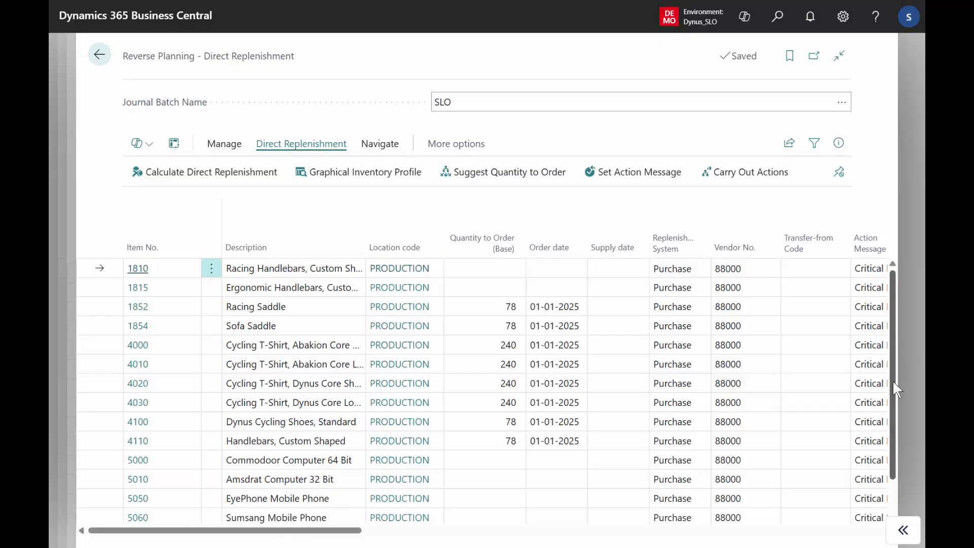
Step: Accept the action messages for items 1852, 4000, 4020, 4030 and 4100, and carry them out into the Reverse Planning Worksheet, opening it
mouse_move(893, 379)
left_mouse_down()
mouse_move(895, 422)
mouse_move(894, 399)
left_mouse_up()
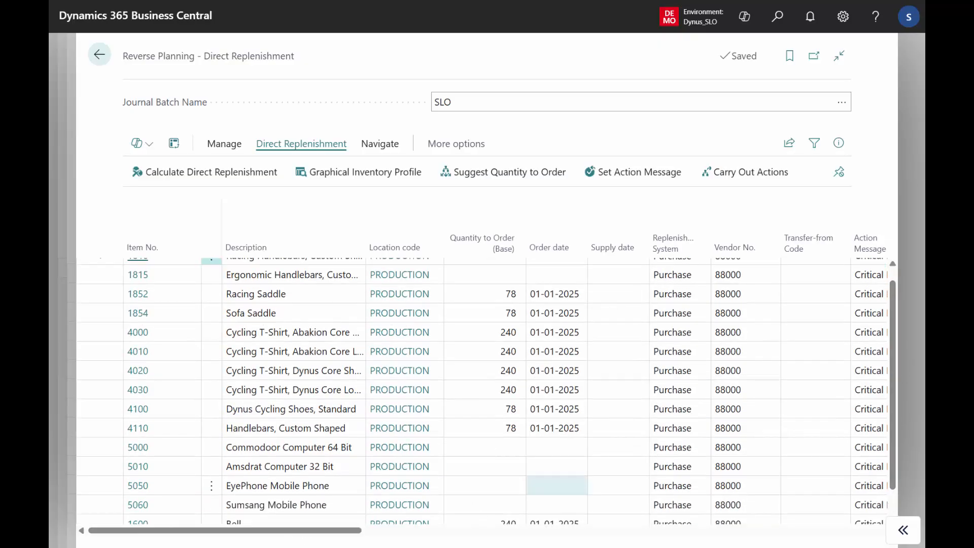
left_click_drag(244, 531, 251, 512)
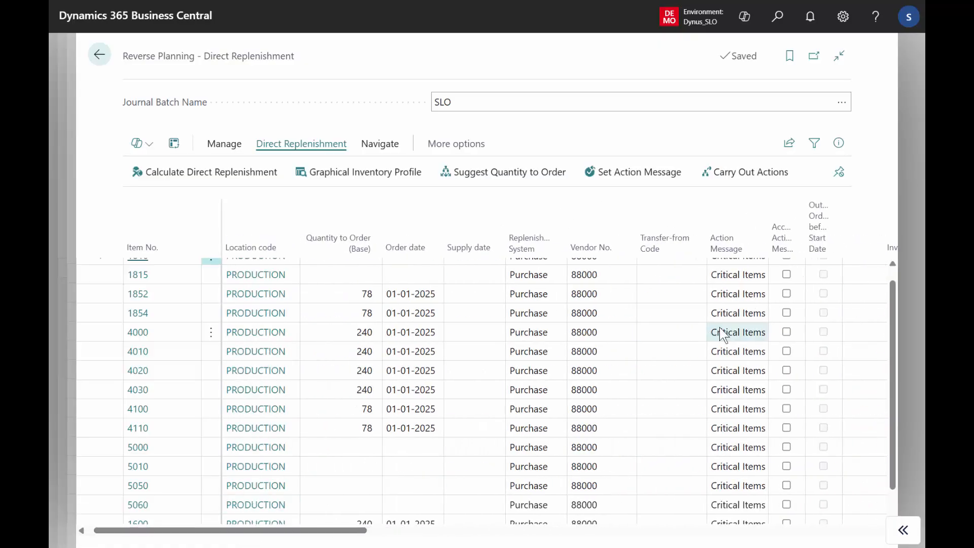
left_click(793, 292)
left_click(788, 332)
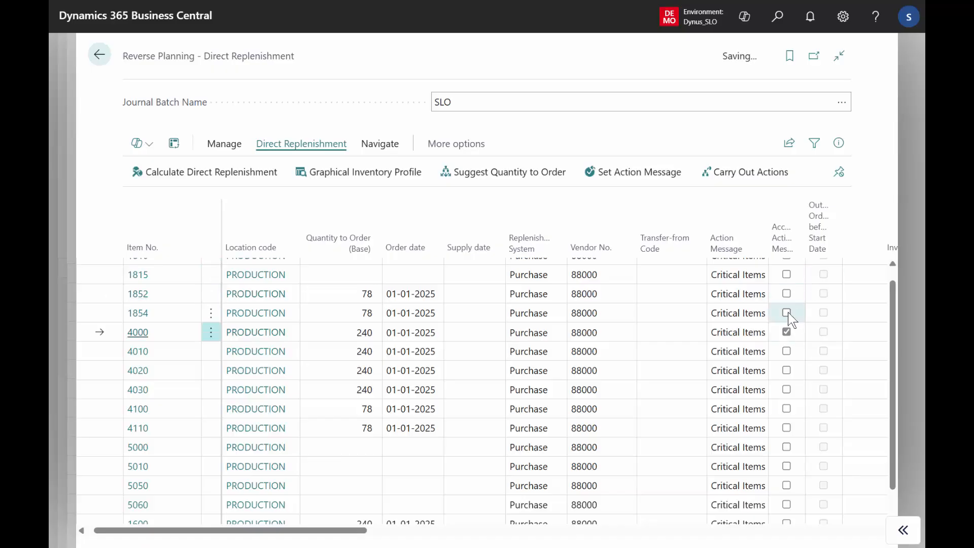
left_click(790, 294)
left_click(788, 370)
left_click(787, 388)
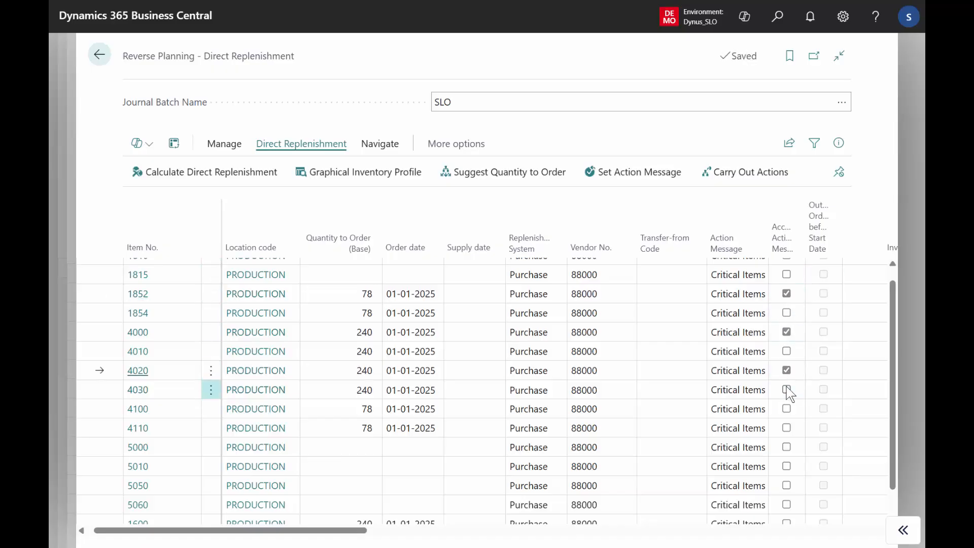
left_click(787, 408)
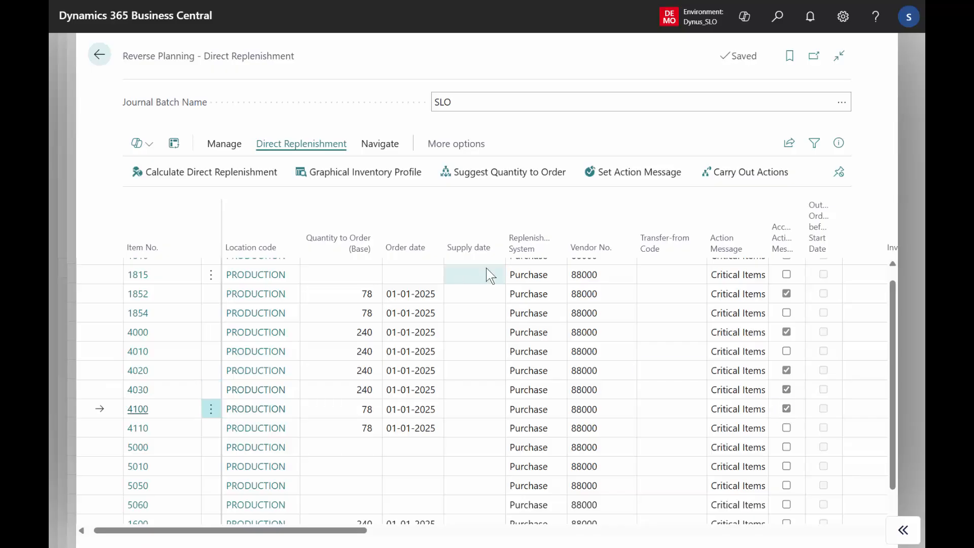
left_click(736, 182)
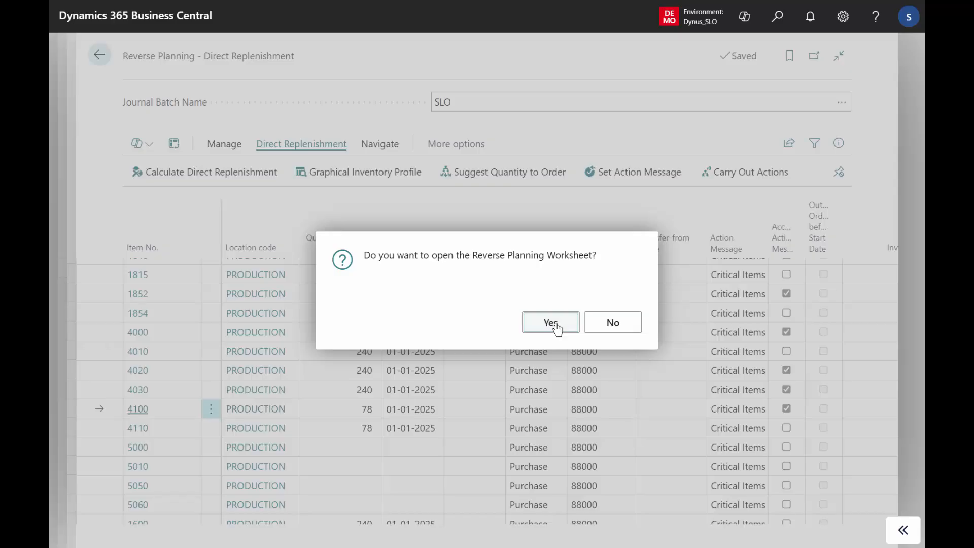
left_click(551, 324)
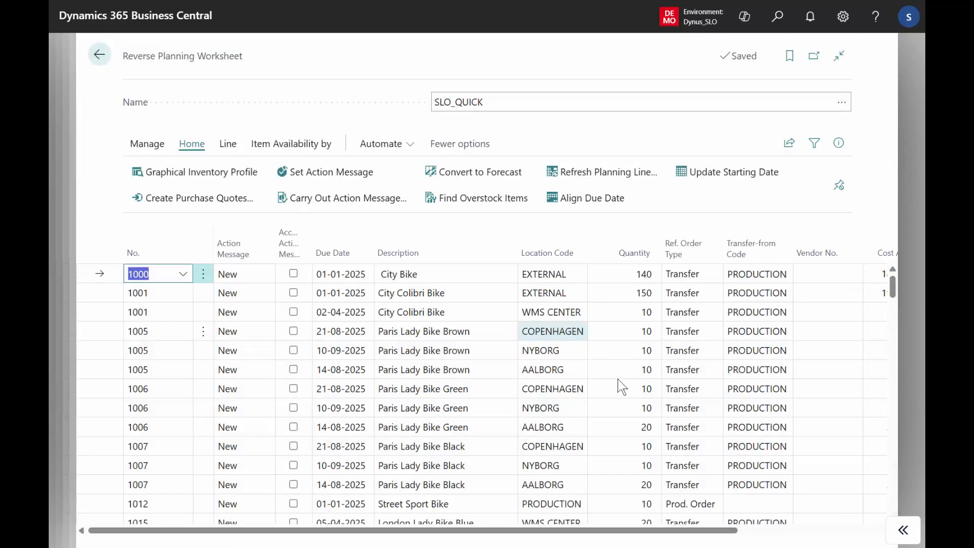
Step: Filter the Reverse Planning Worksheet lines to Vendor No. 88000 using the value on a matching purchase line
left_click_drag(574, 532, 710, 542)
scroll(893, 484, "down", 15)
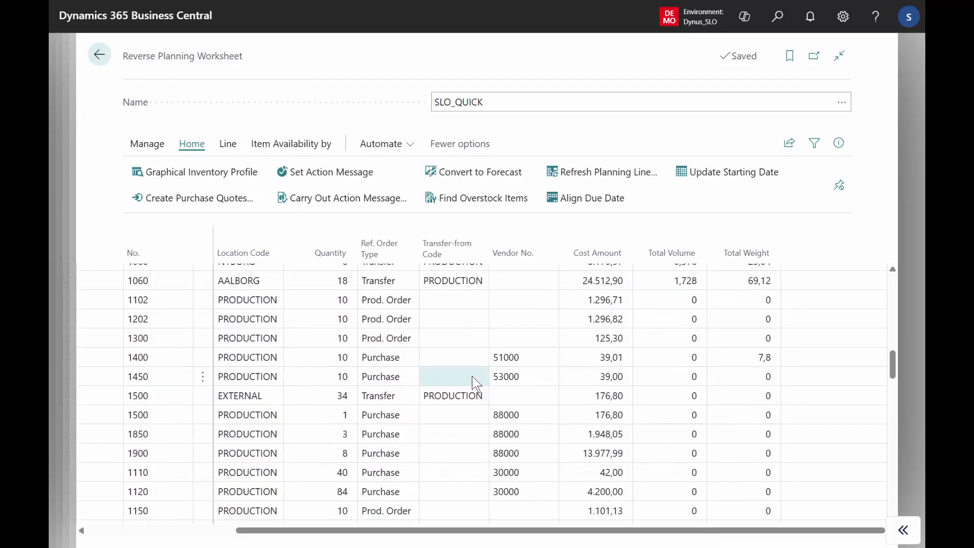
left_click(533, 413)
left_click(552, 256)
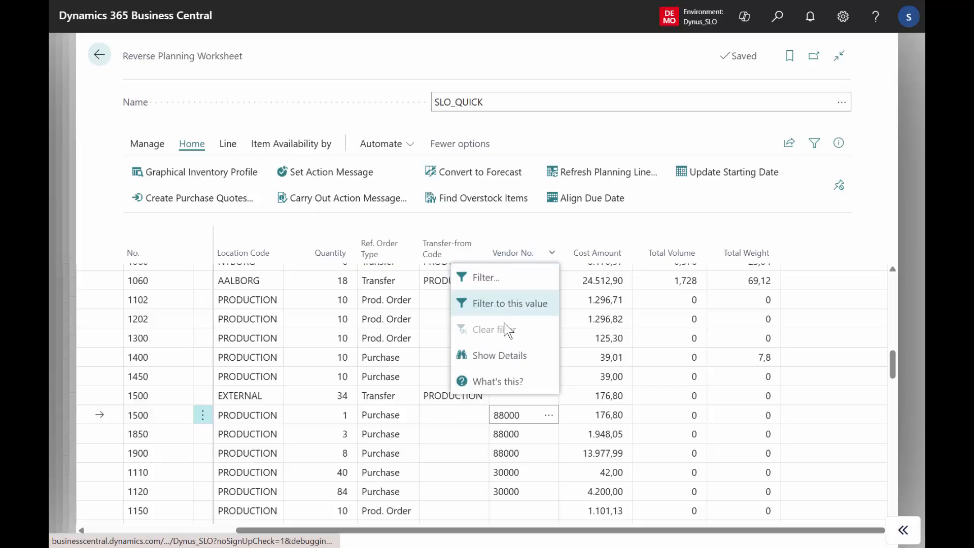
left_click(531, 305)
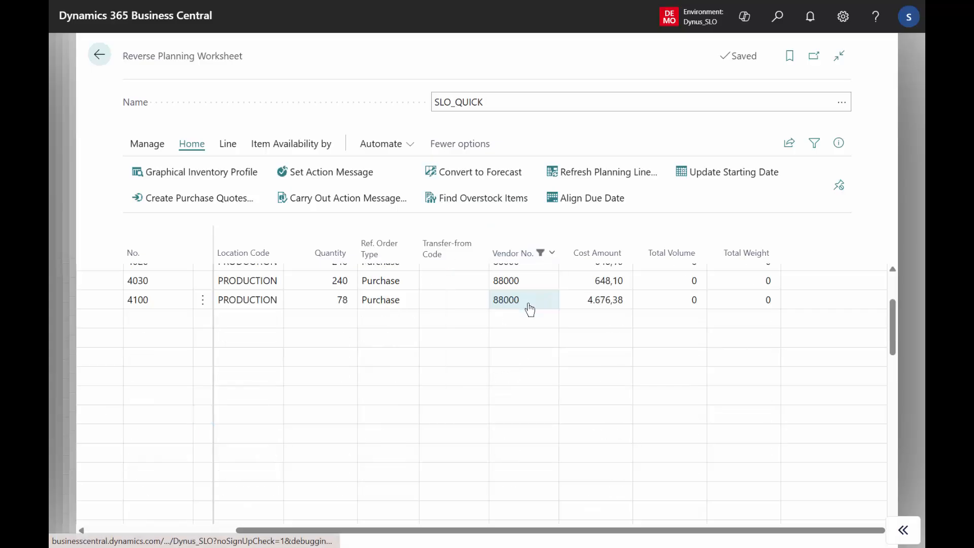
left_click_drag(896, 335, 896, 288)
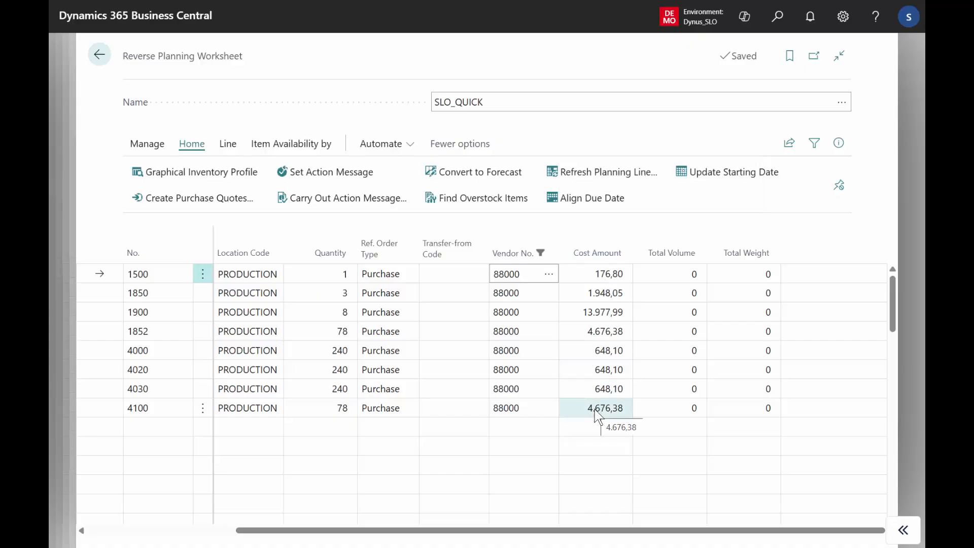
Step: Export the filtered Reverse Planning Worksheet lines to Excel and open the resulting workbook
left_click(790, 147)
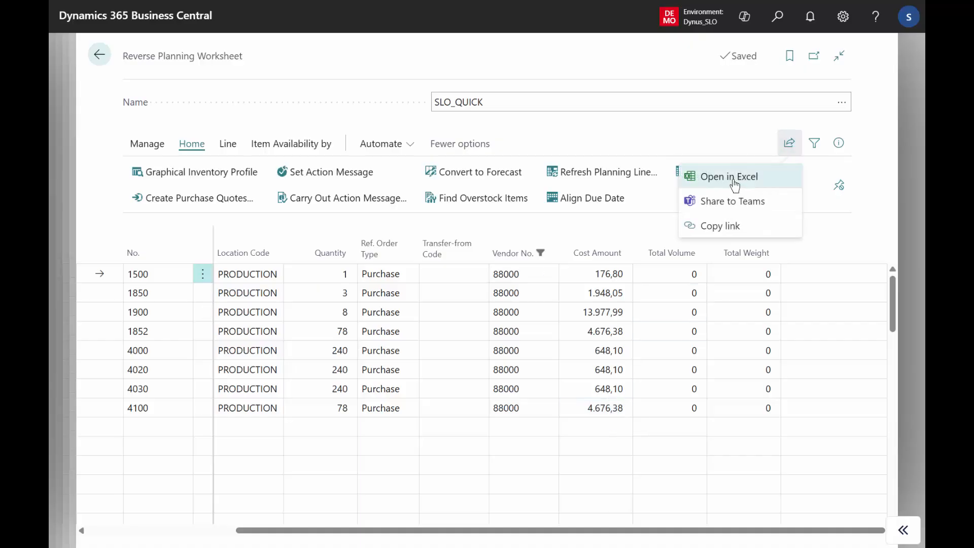
left_click(734, 183)
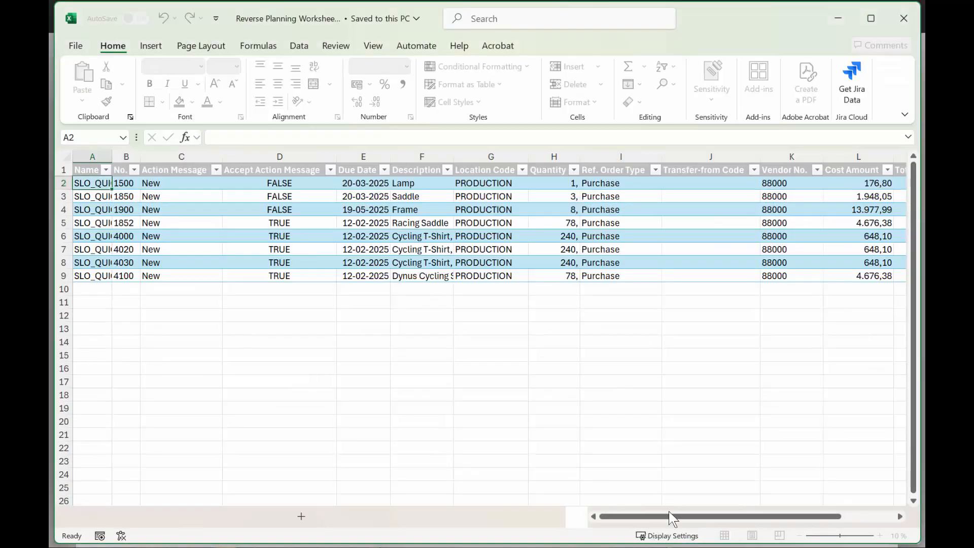
left_click_drag(664, 519, 671, 517)
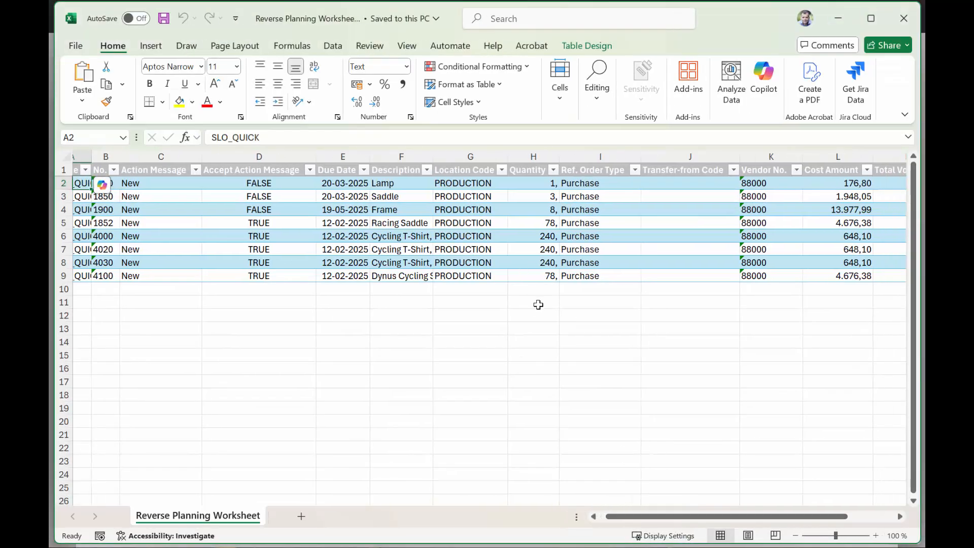
left_click(533, 288)
left_click(408, 47)
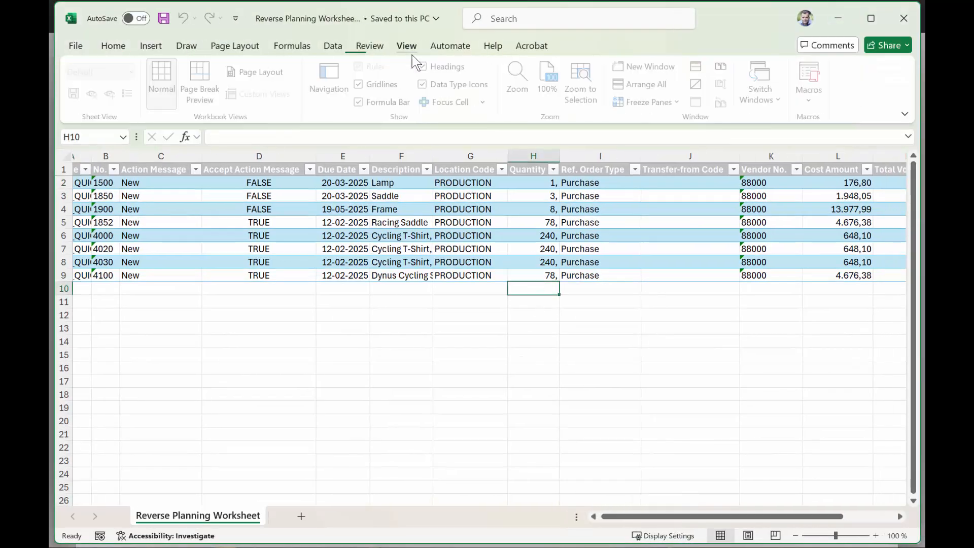
left_click(133, 45)
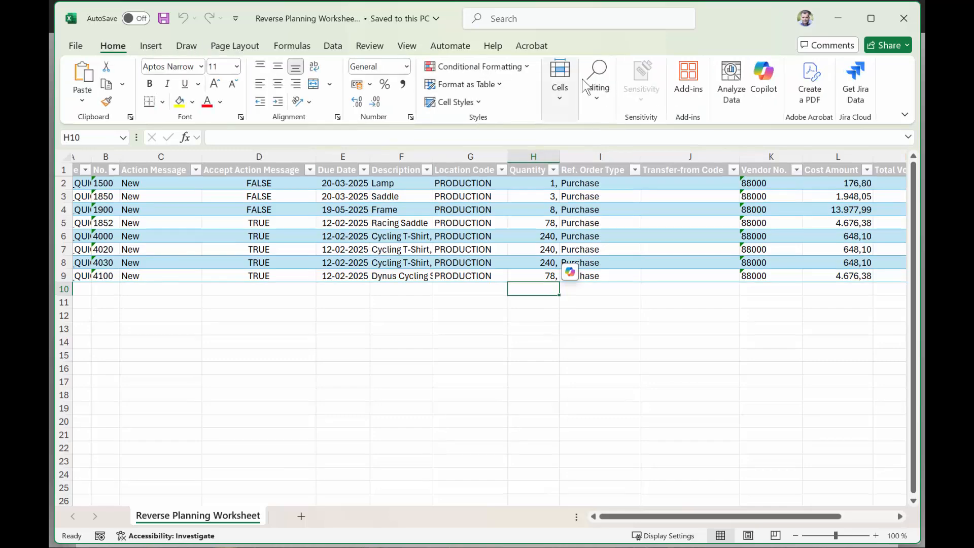
left_click(598, 86)
left_click(341, 61)
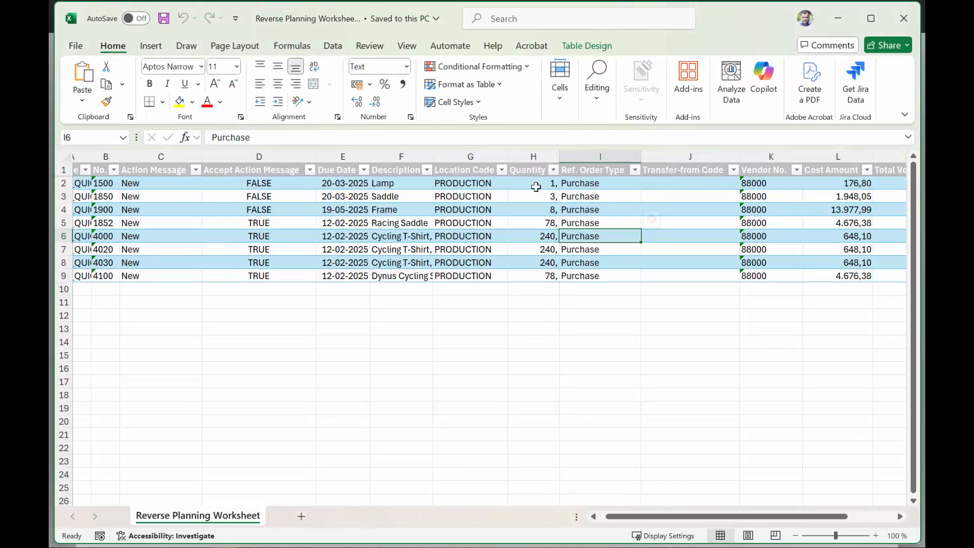
Step: Check the sums of the Quantity, Cost Amount, Total Volume and Total Weight columns in the exported worksheet
left_click_drag(532, 183, 549, 277)
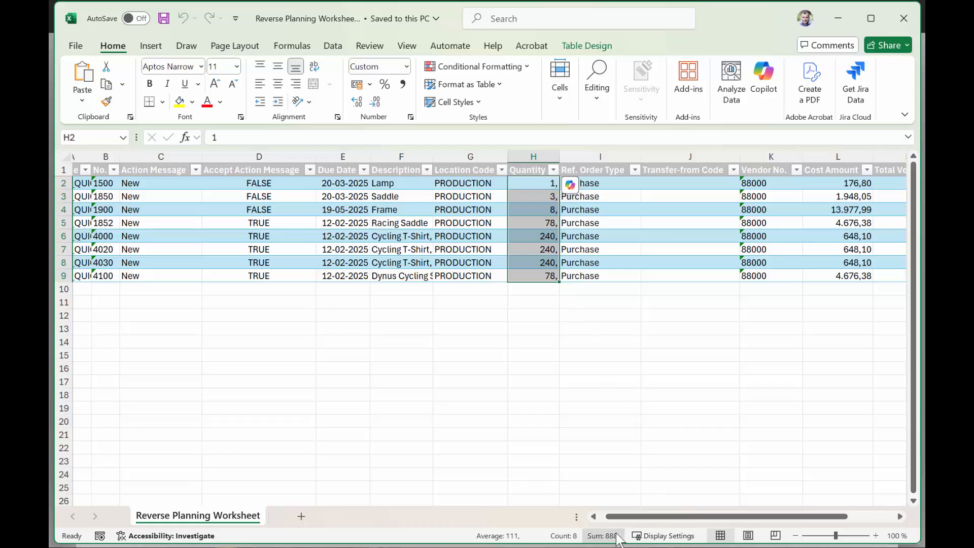
left_click_drag(655, 518, 726, 515)
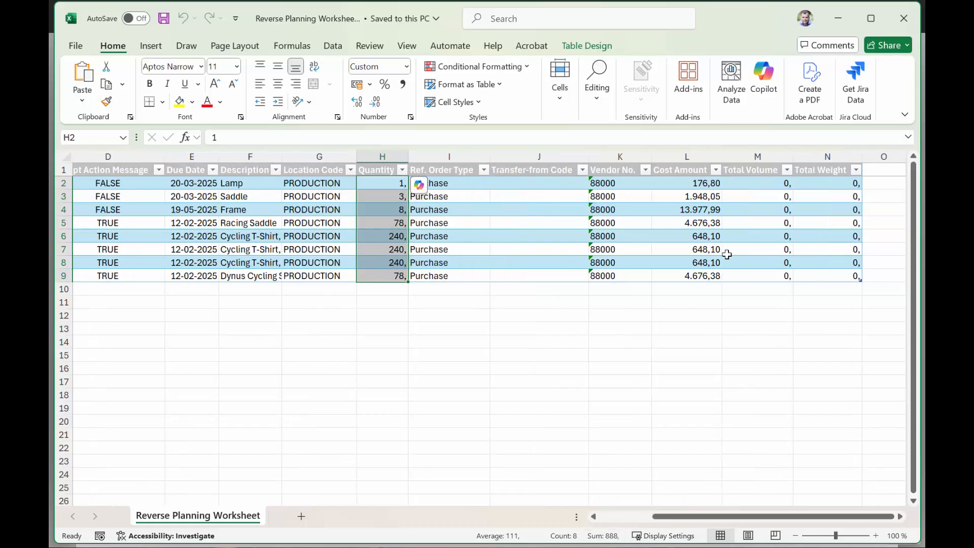
left_click_drag(691, 186, 687, 274)
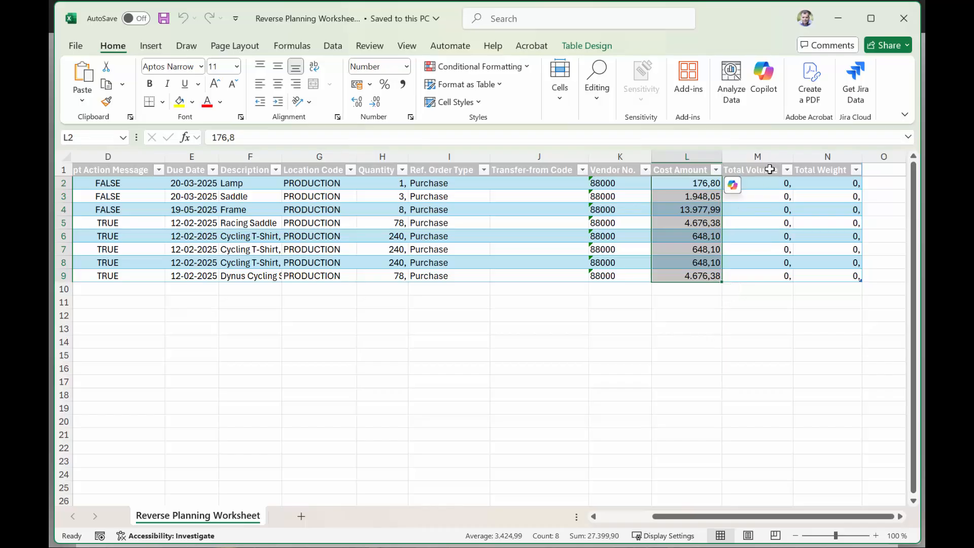
left_click_drag(763, 171, 813, 278)
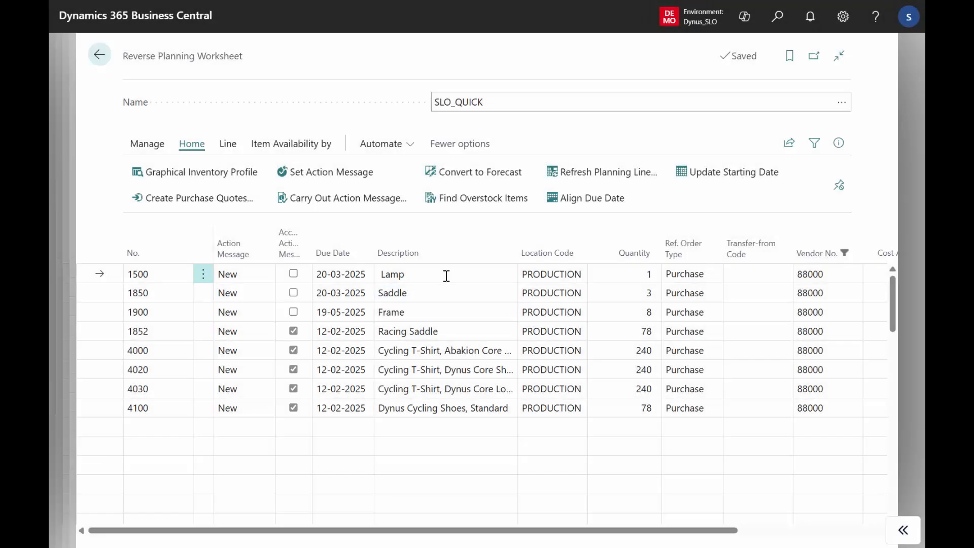
Step: Switch back to Business Central, select all the vendor-filtered Reverse Planning Worksheet lines and set them to Accept Action Message
left_click(446, 274)
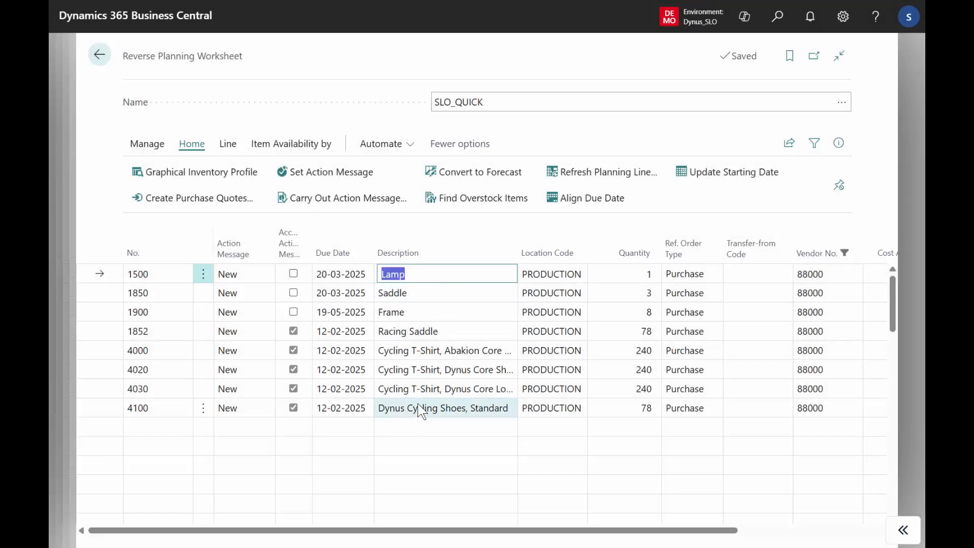
left_click(420, 409, "shift")
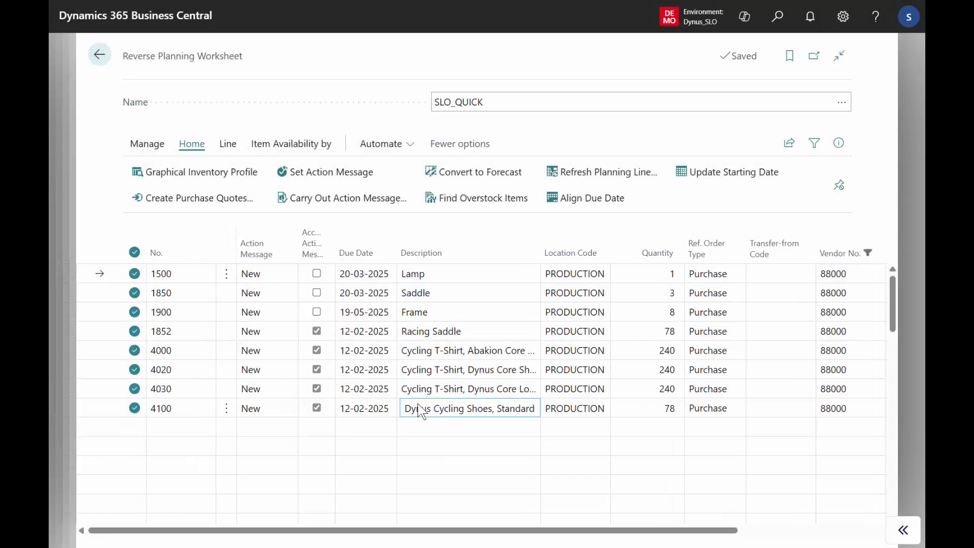
left_click(324, 175)
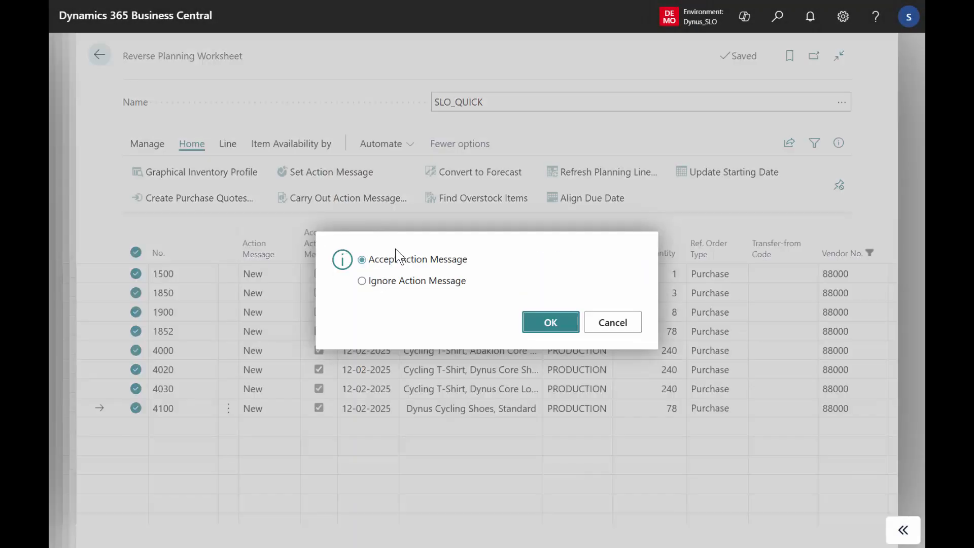
left_click(536, 326)
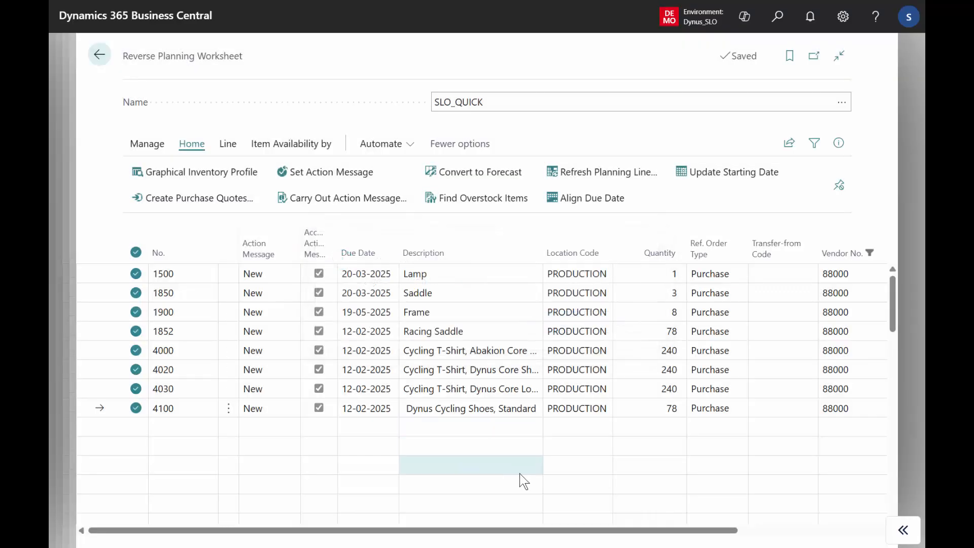
Step: Clear the Vendor No. filter from the Reverse Planning Worksheet and look through the full list of lines
left_click(882, 253)
left_click(810, 330)
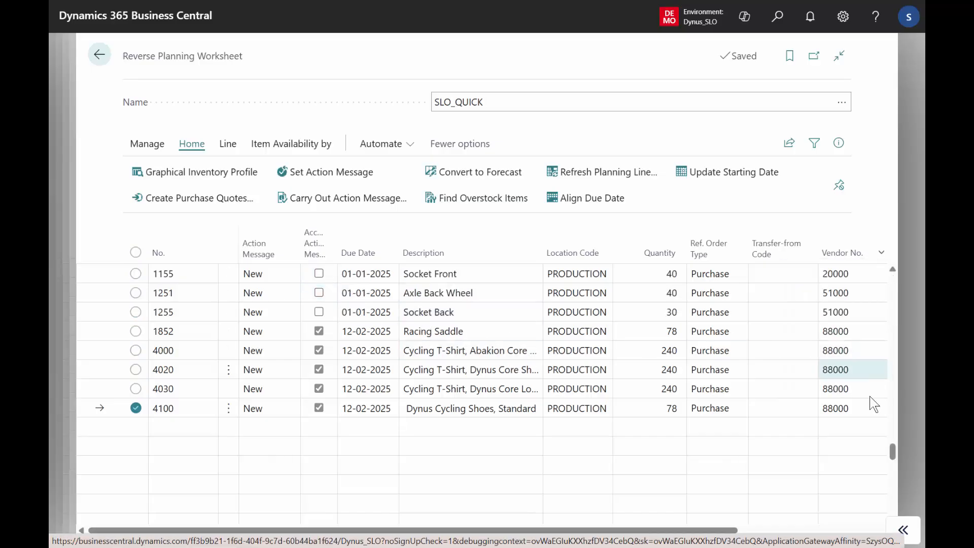
left_click_drag(893, 452, 893, 394)
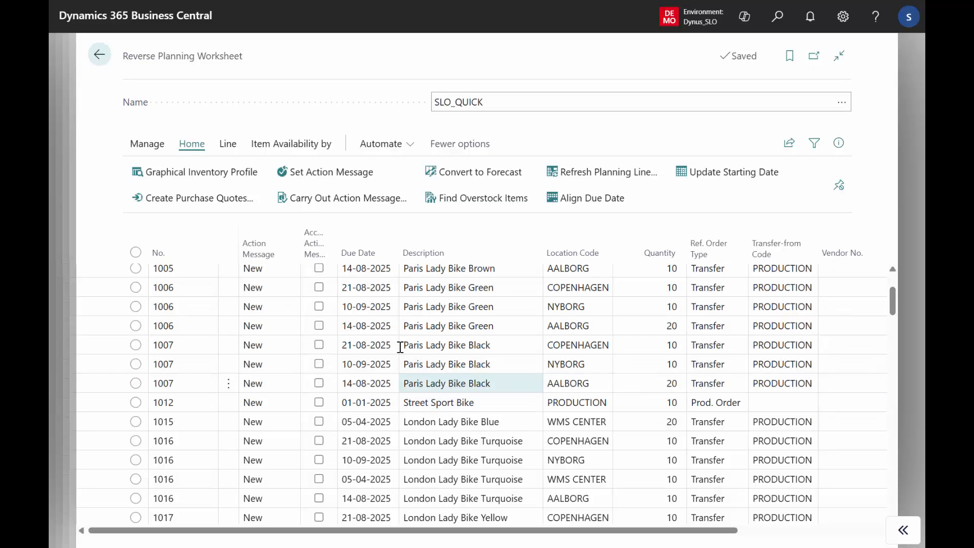
Step: Start carrying out the worksheet's accepted action messages with the Purchase Order option set to Make Purch. Orders
left_click(352, 202)
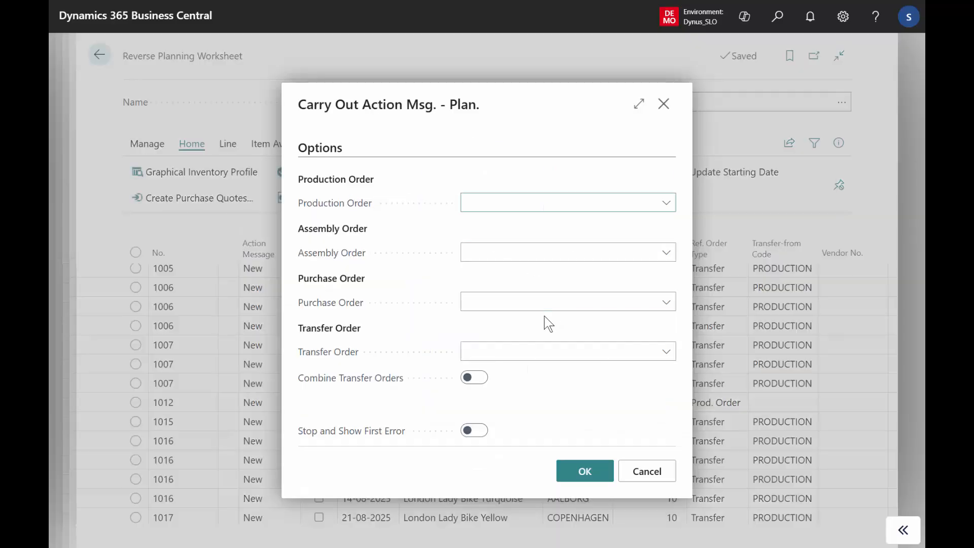
left_click(500, 304)
left_click(501, 334)
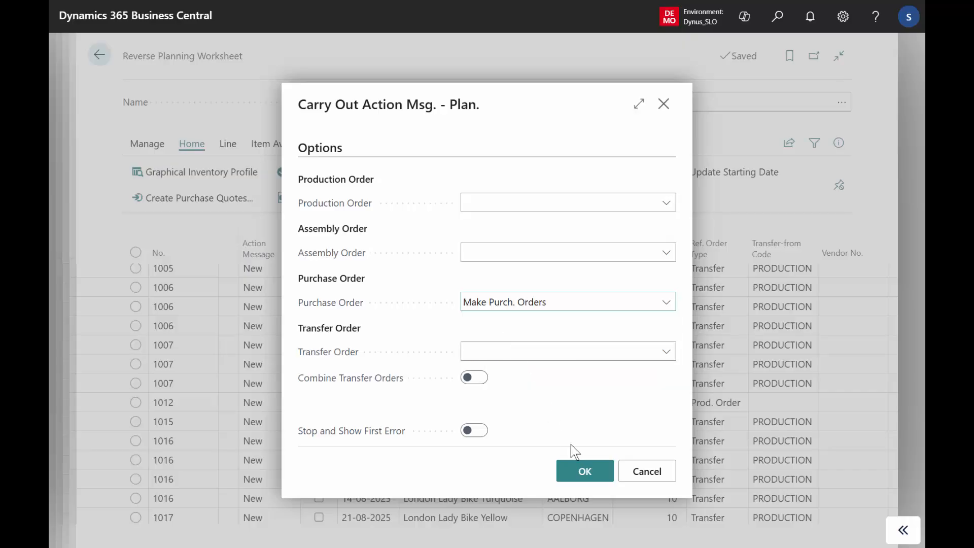